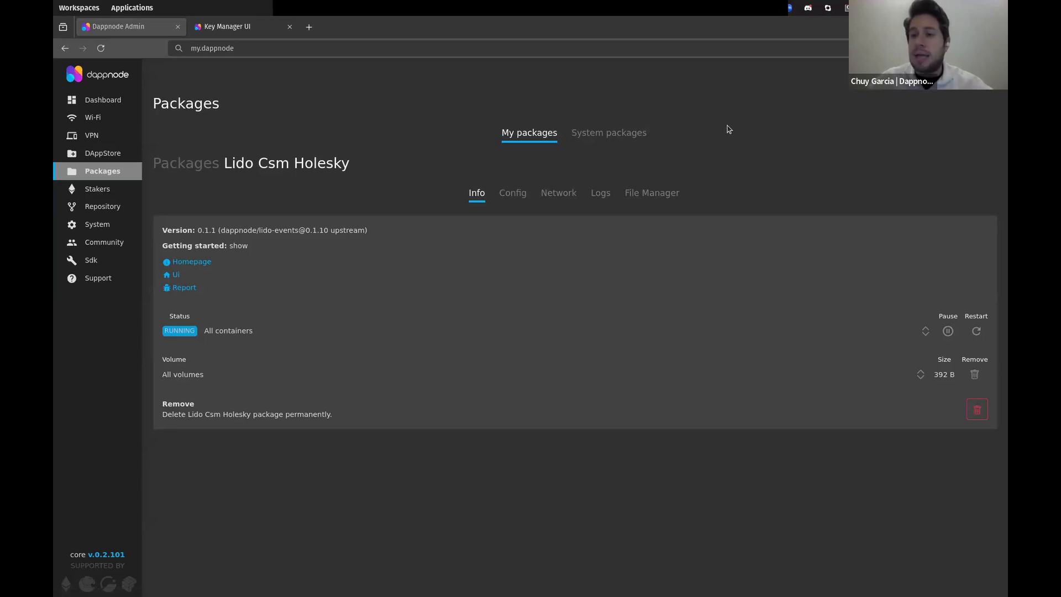
Step: Check the system status menu, and open the Wi-Fi settings page
click(868, 8)
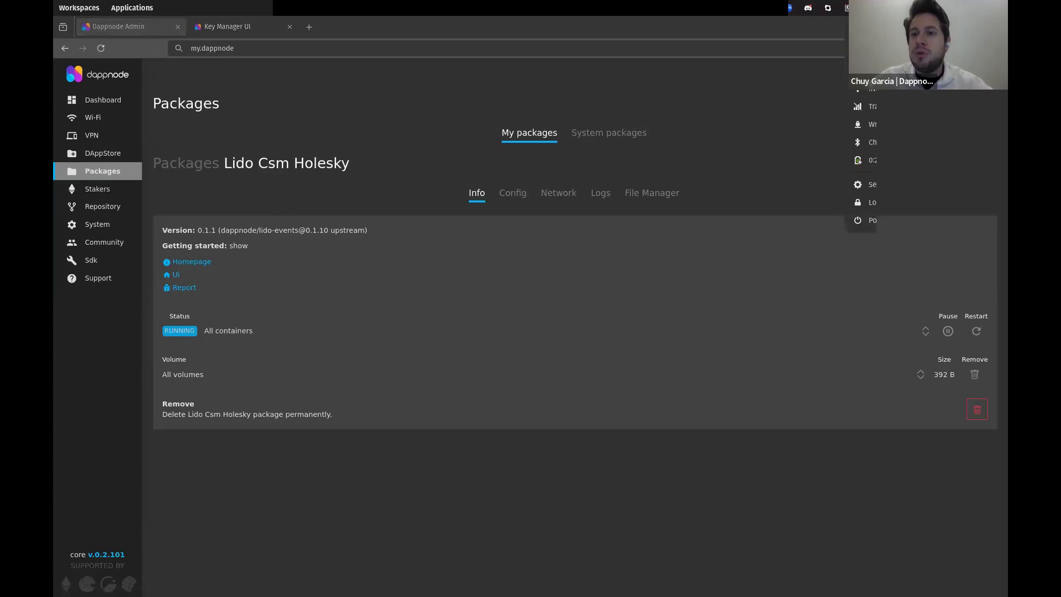
click(788, 109)
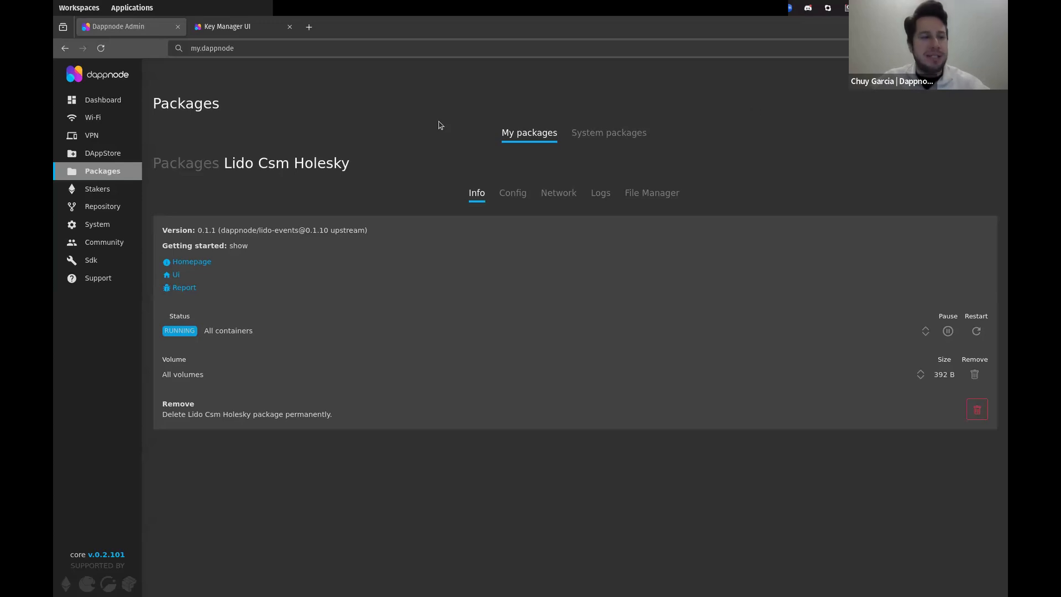
click(99, 121)
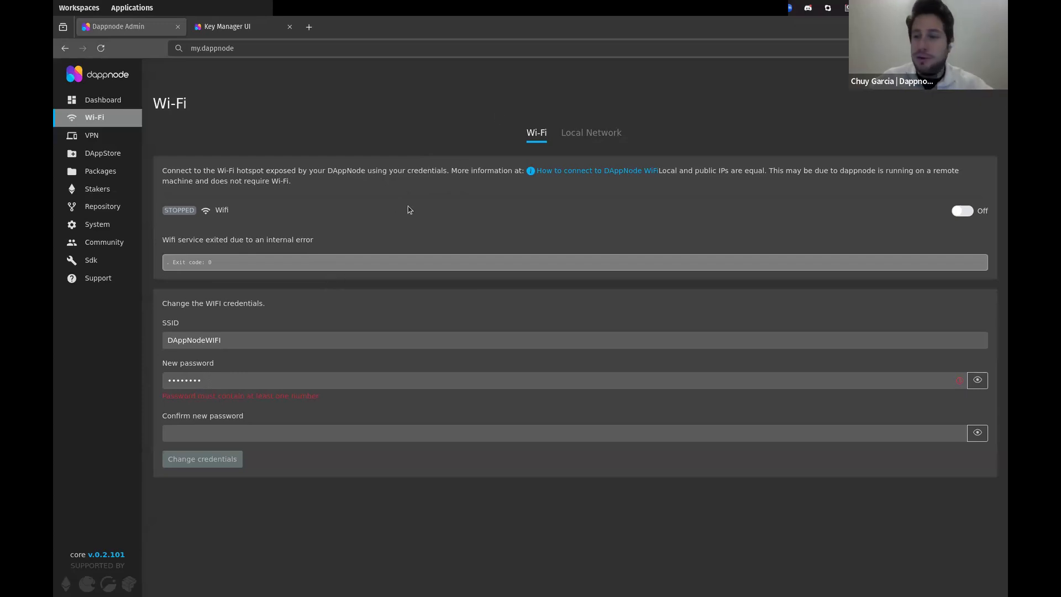
click(258, 48)
key(ctrl+a)
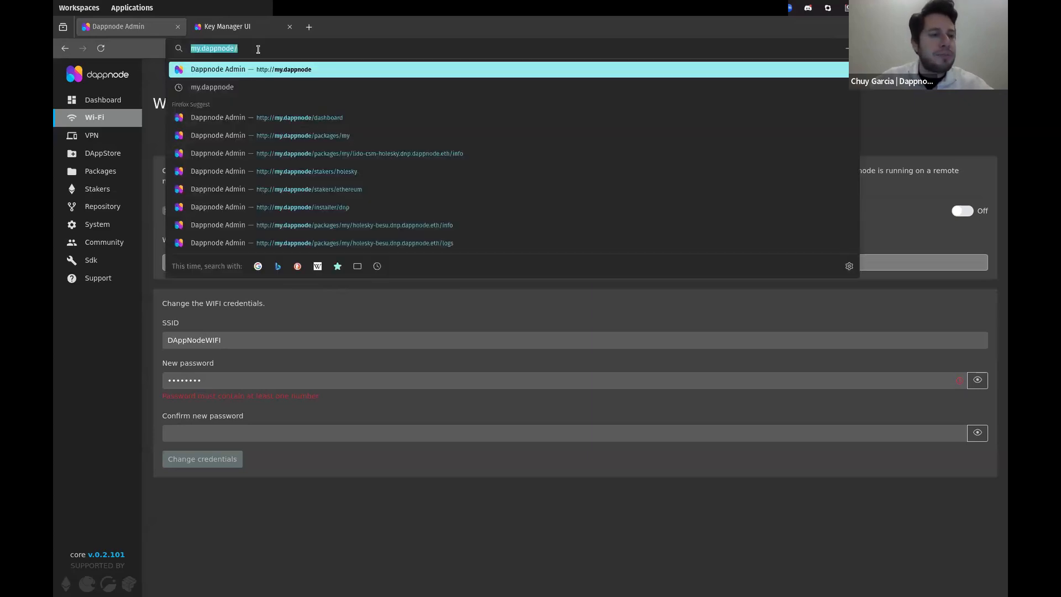
click(259, 50)
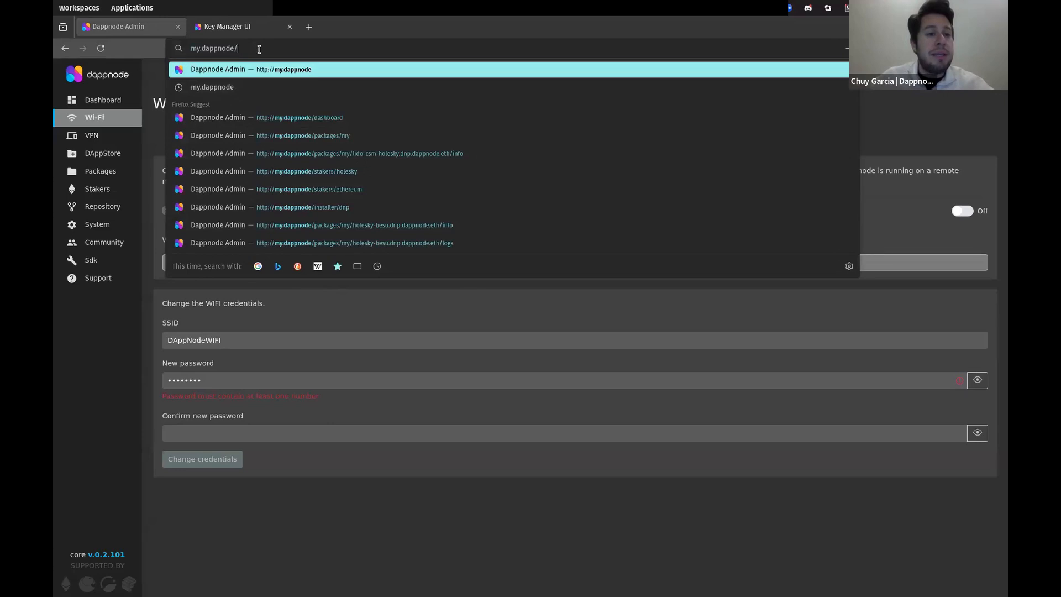
click(160, 86)
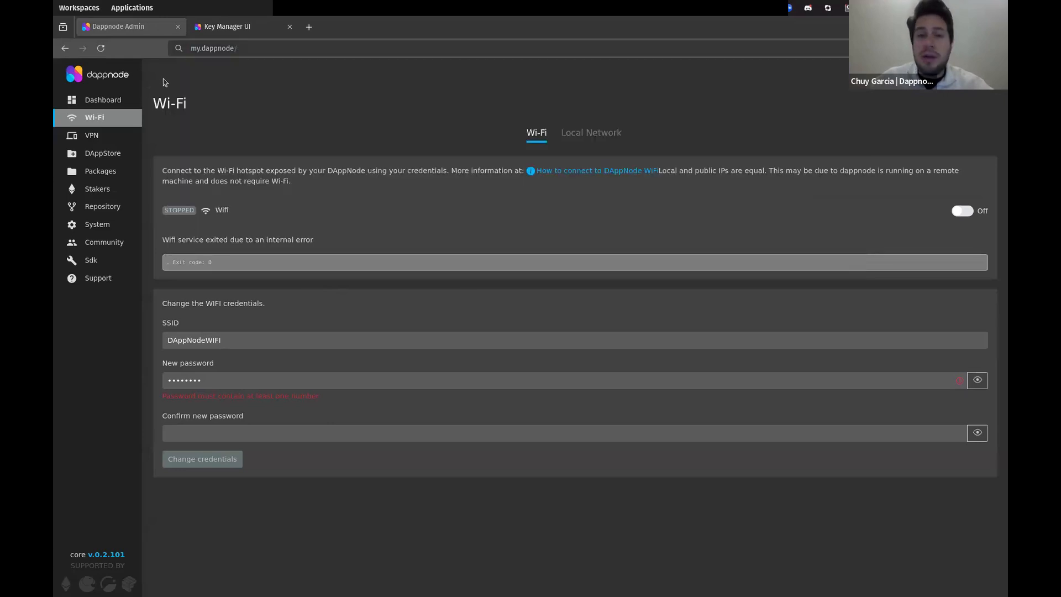
click(261, 48)
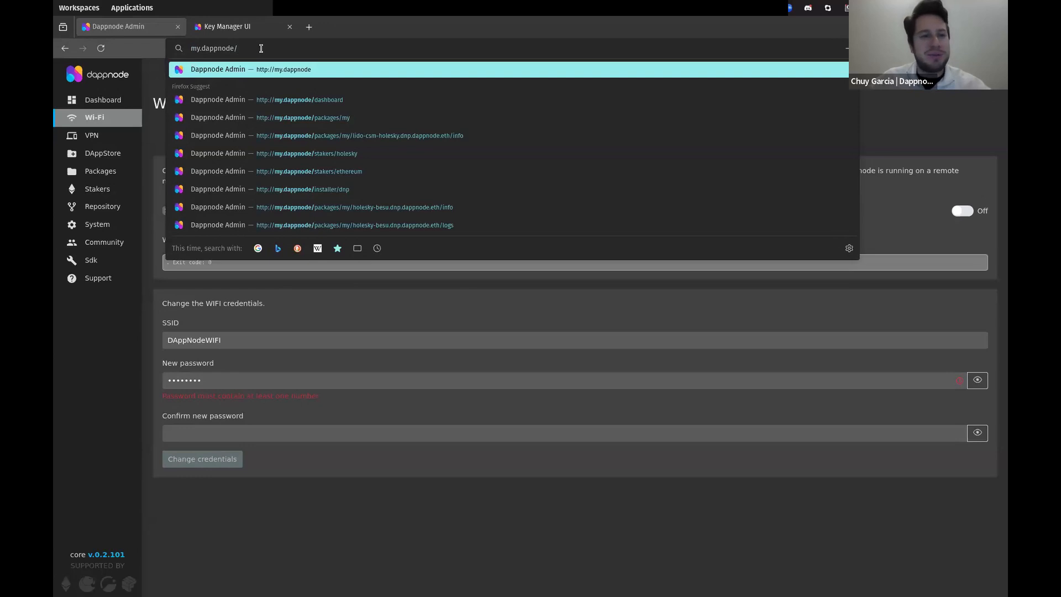
drag(239, 48, 185, 50)
click(185, 50)
text(http:)
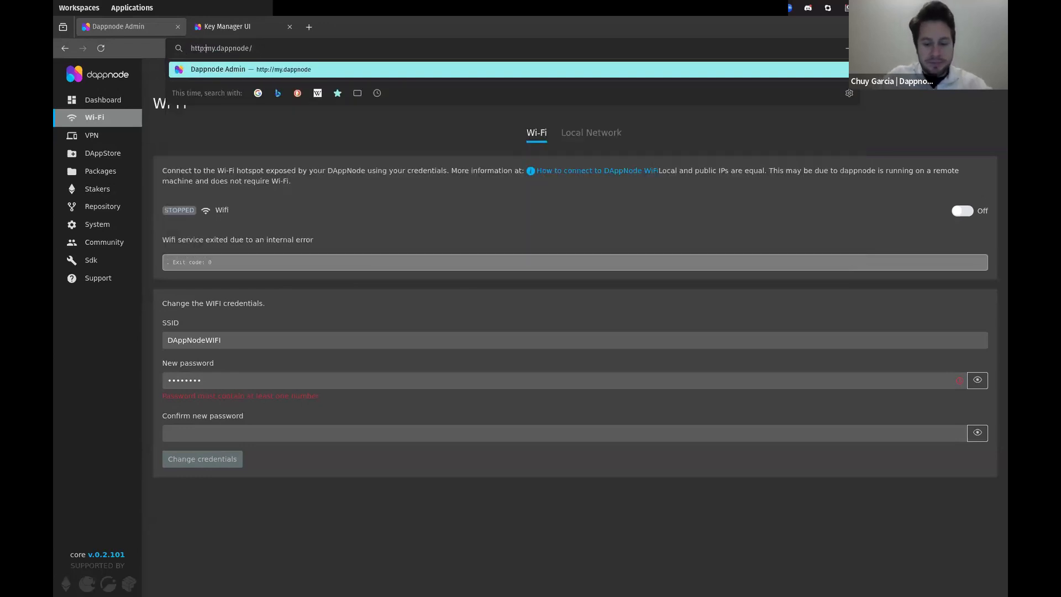
text(//)
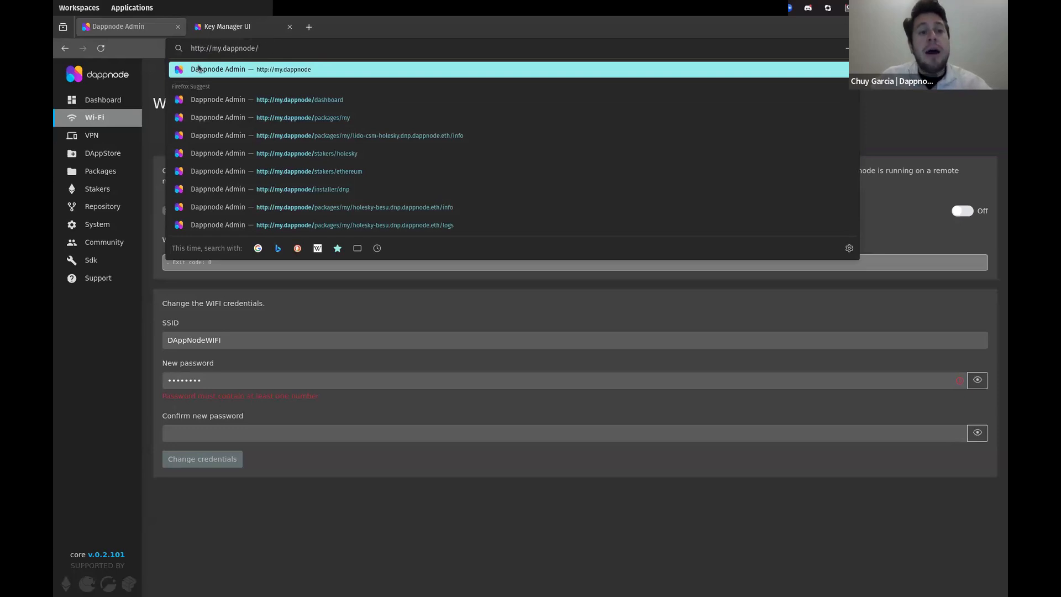
key(Escape)
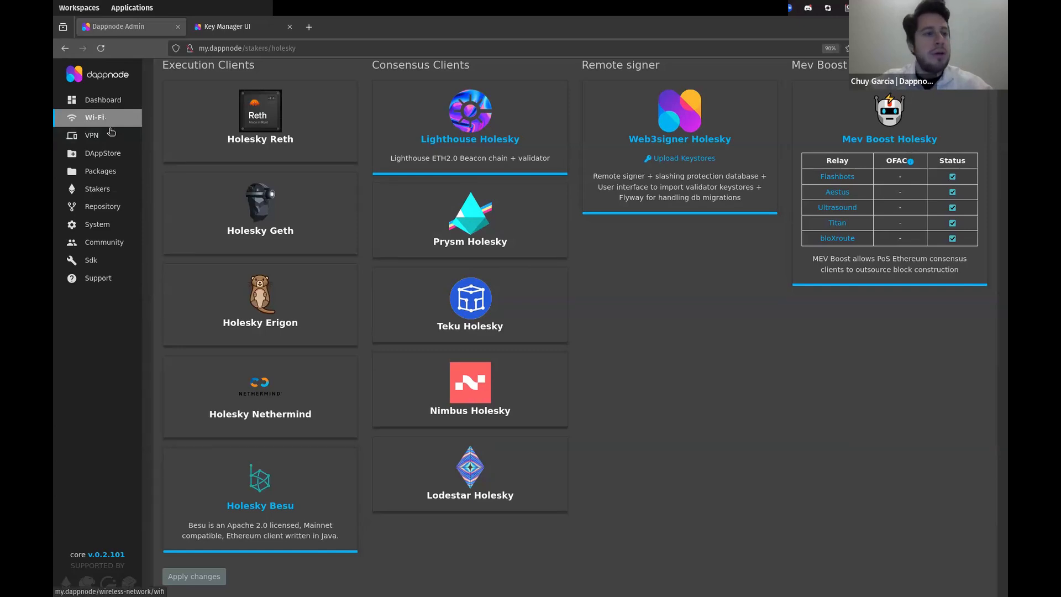
Step: View the Wireguard VPN profiles and the system's list of VPN connections, and return to the previous page
click(110, 137)
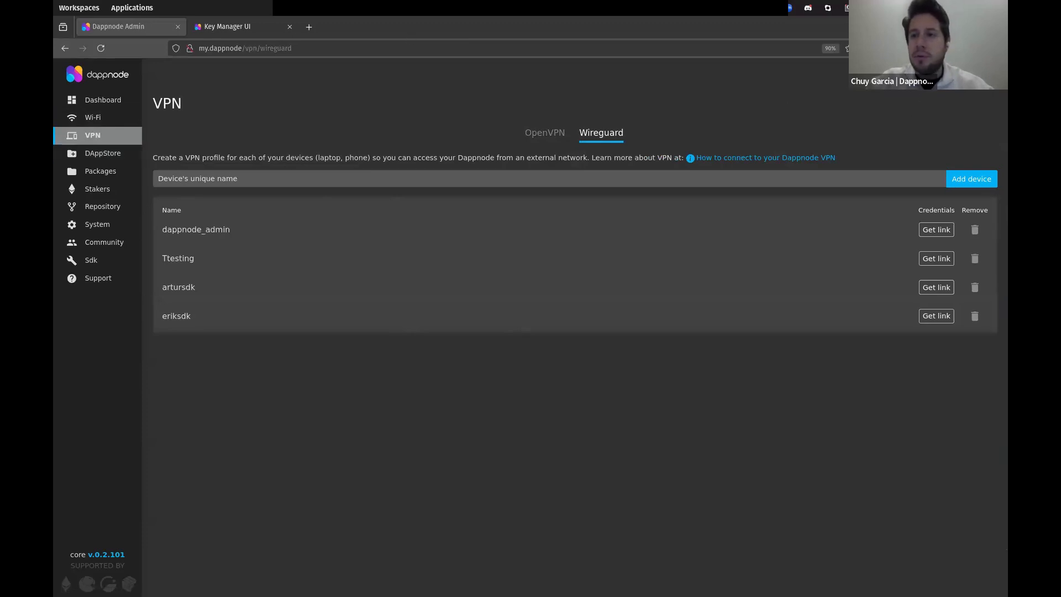
click(983, 8)
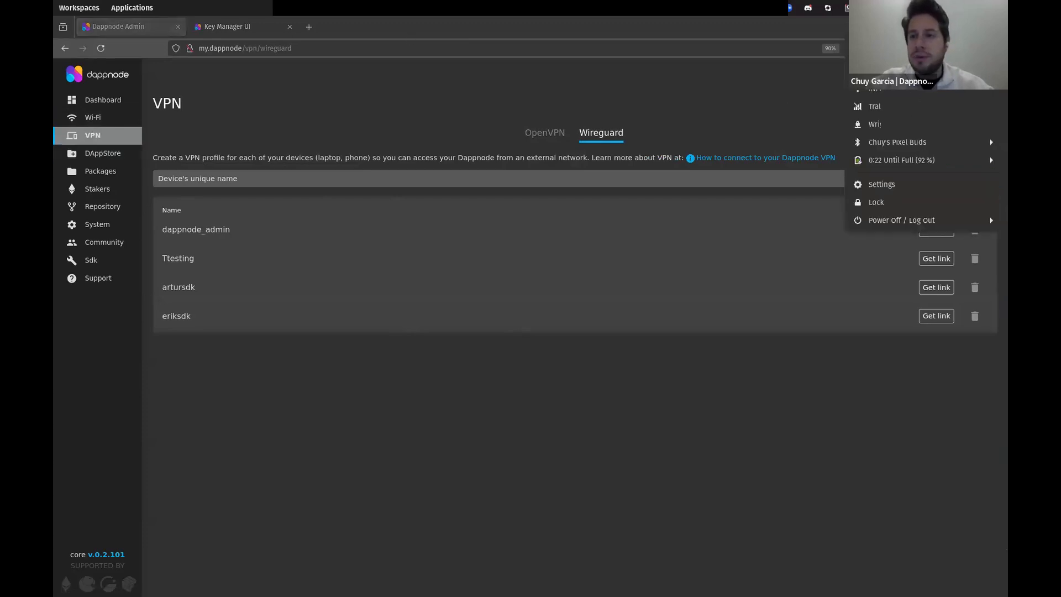
click(961, 128)
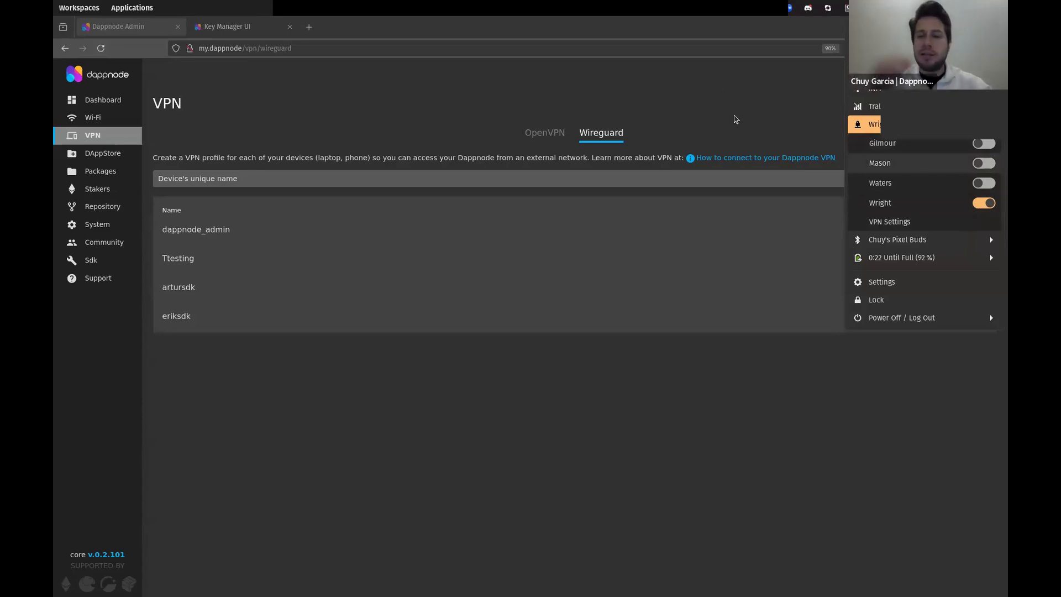
click(651, 426)
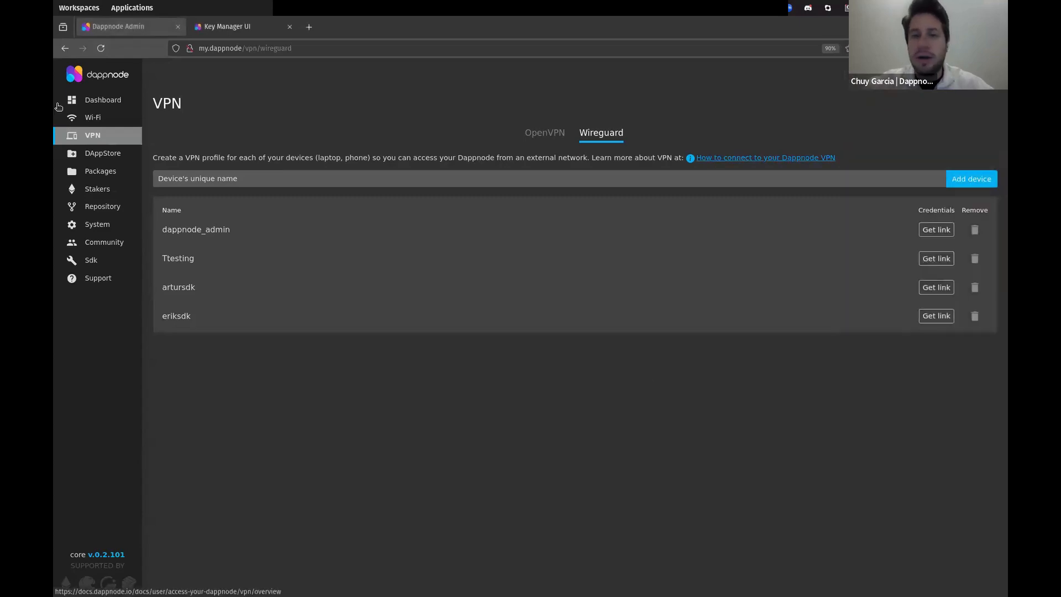
click(67, 50)
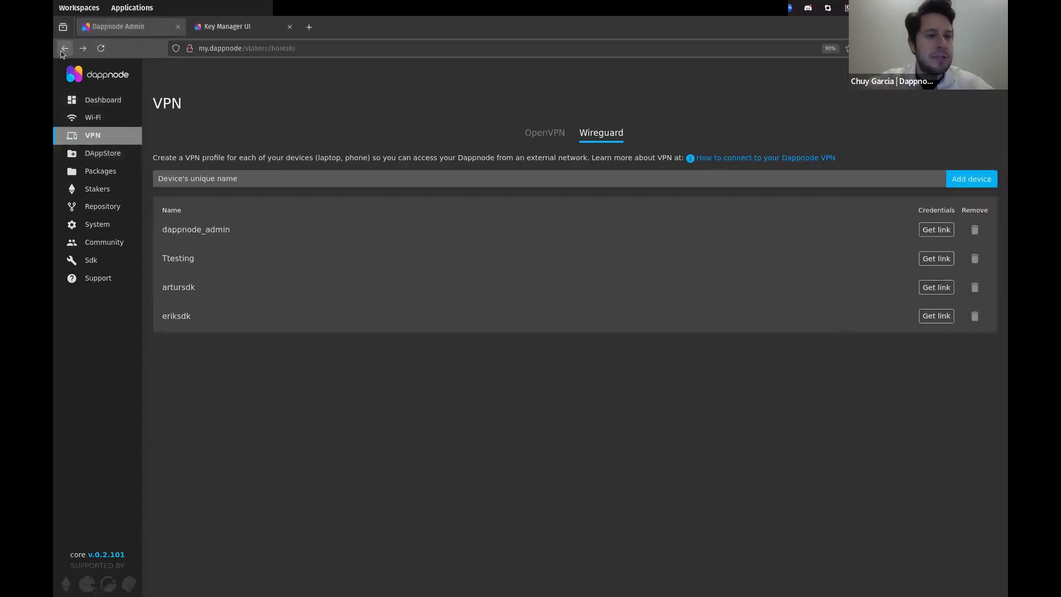
click(65, 49)
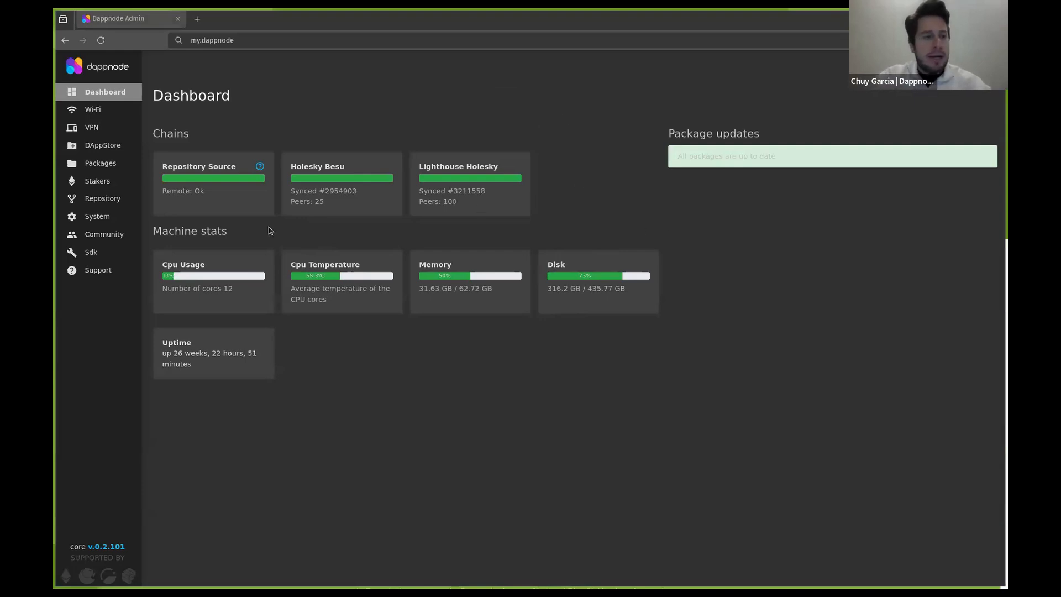
Step: Open the Stakers configuration for Holesky and bring its execution and consensus clients into view
click(107, 186)
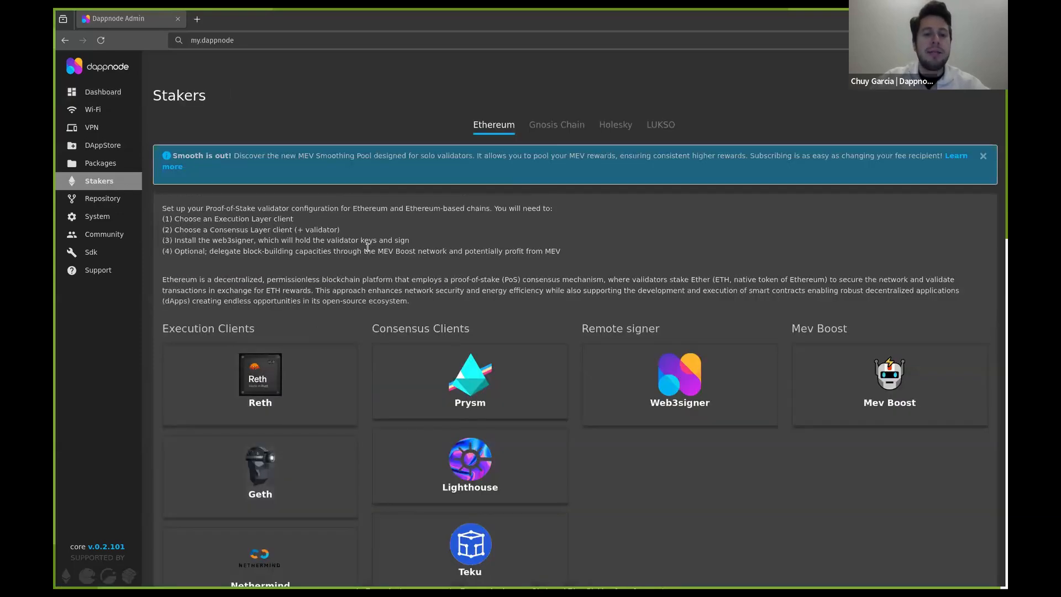
click(618, 126)
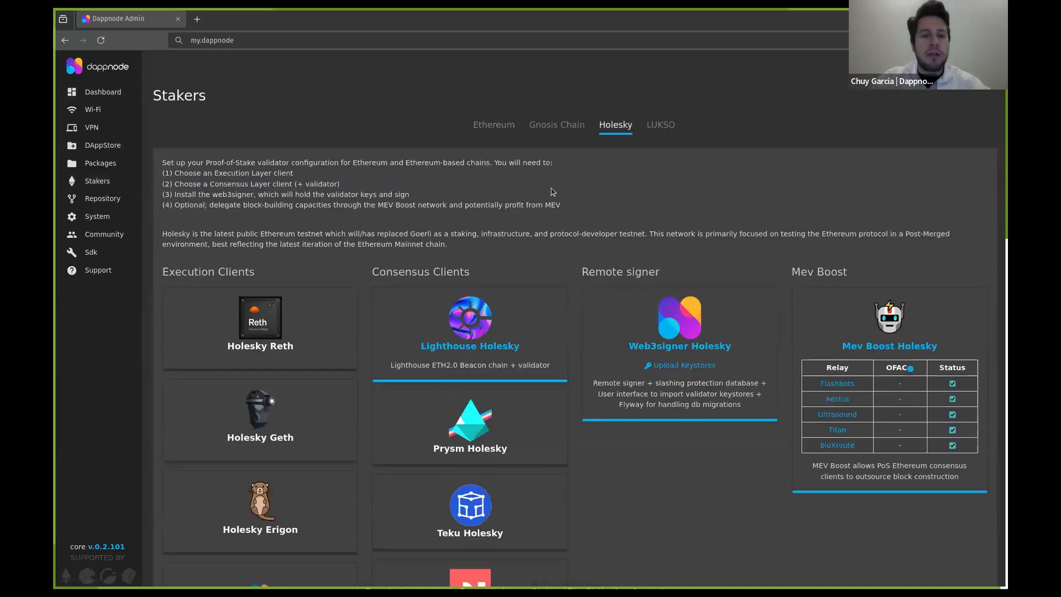
scroll(597, 199, down, 4)
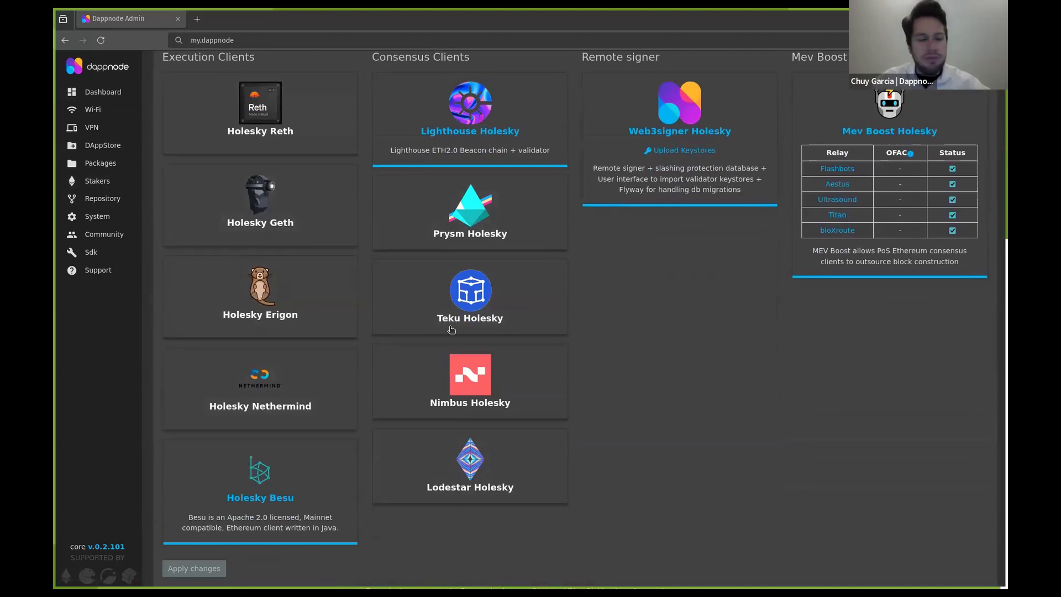
Step: Try selecting the Nethermind, Erigon, Geth and Reth execution clients for Holesky, and reselect Holesky Besu
click(263, 381)
click(272, 291)
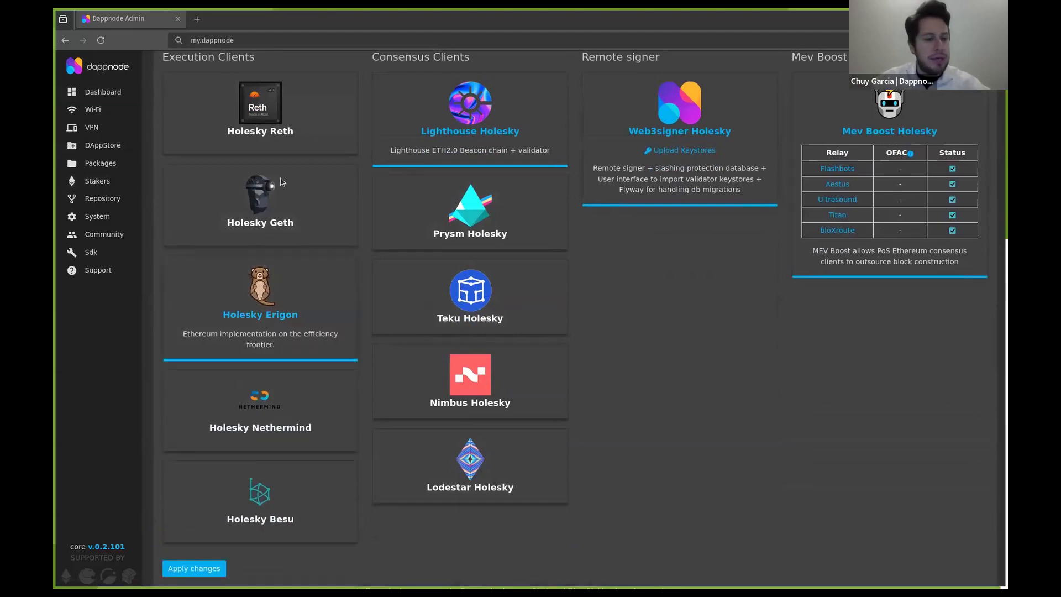
click(283, 182)
click(285, 135)
click(286, 208)
click(278, 317)
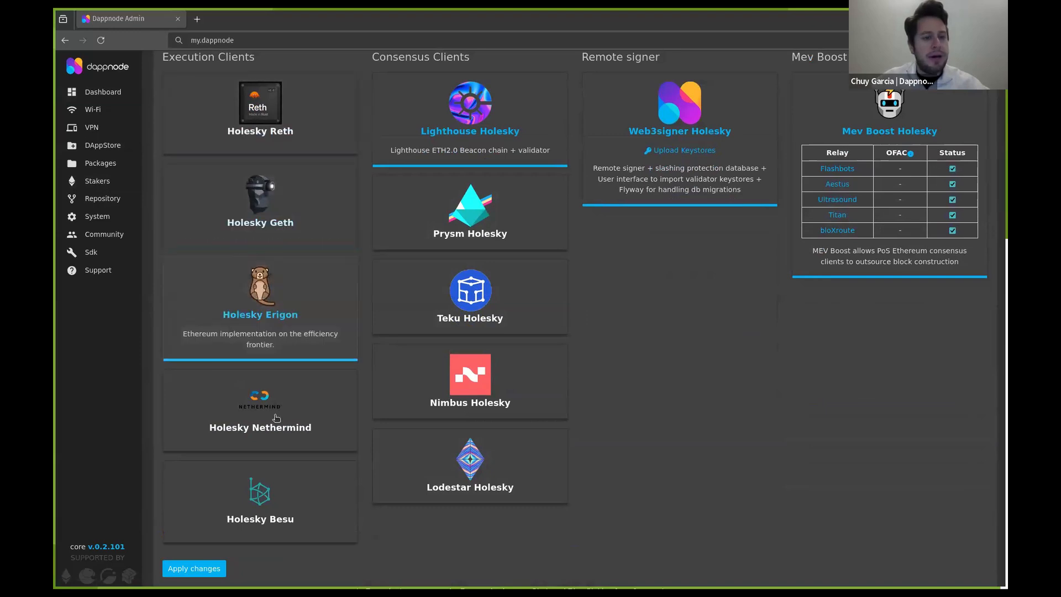
click(274, 500)
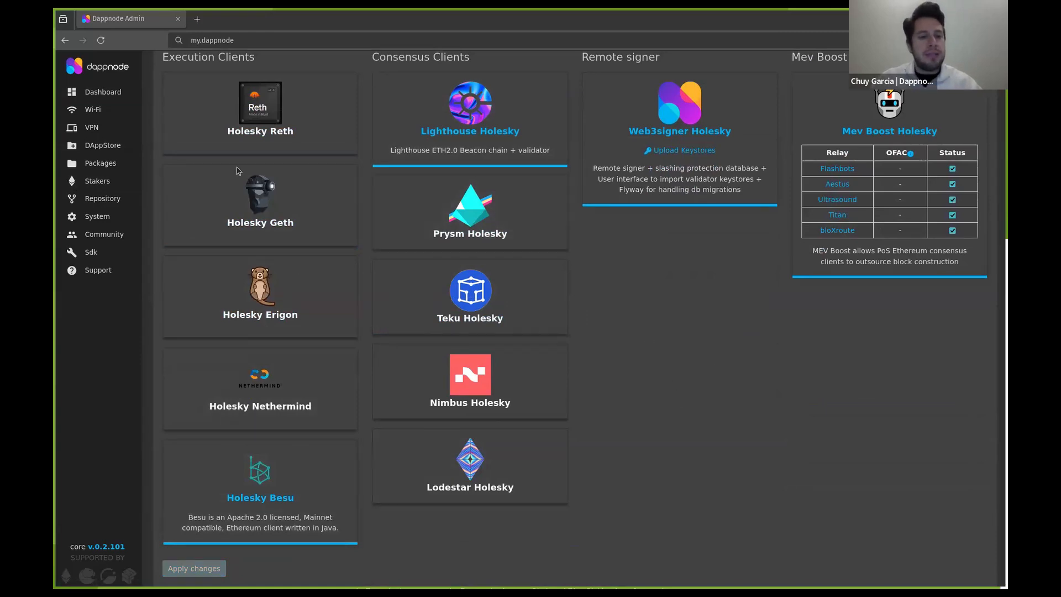
Step: Open the keystore upload page of Web3signer Holesky, and review the selected Holesky staking clients
scroll(733, 368, up, 3)
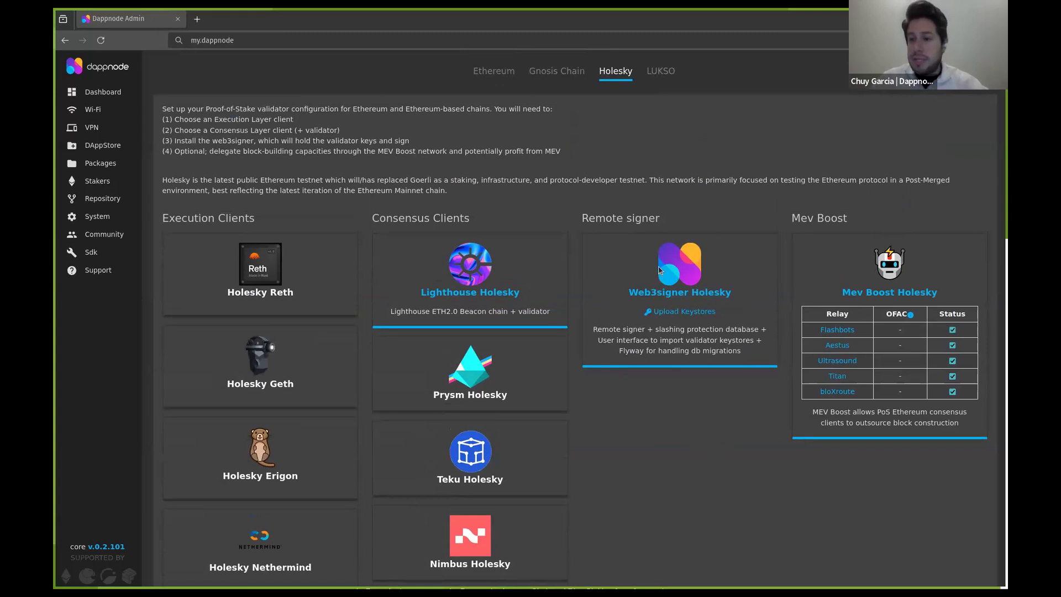
click(675, 313)
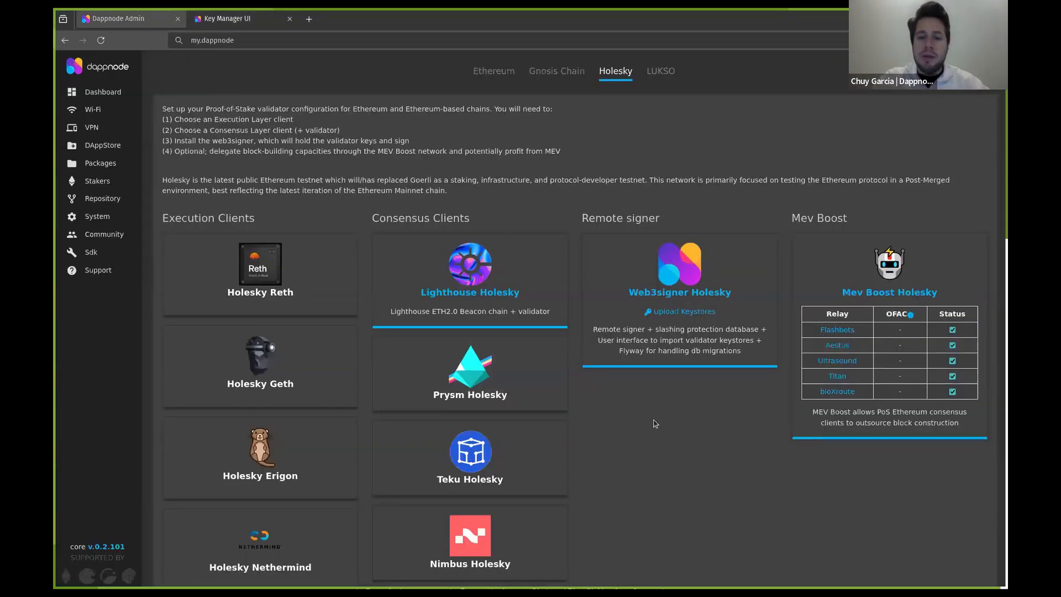
scroll(654, 423, up, 1)
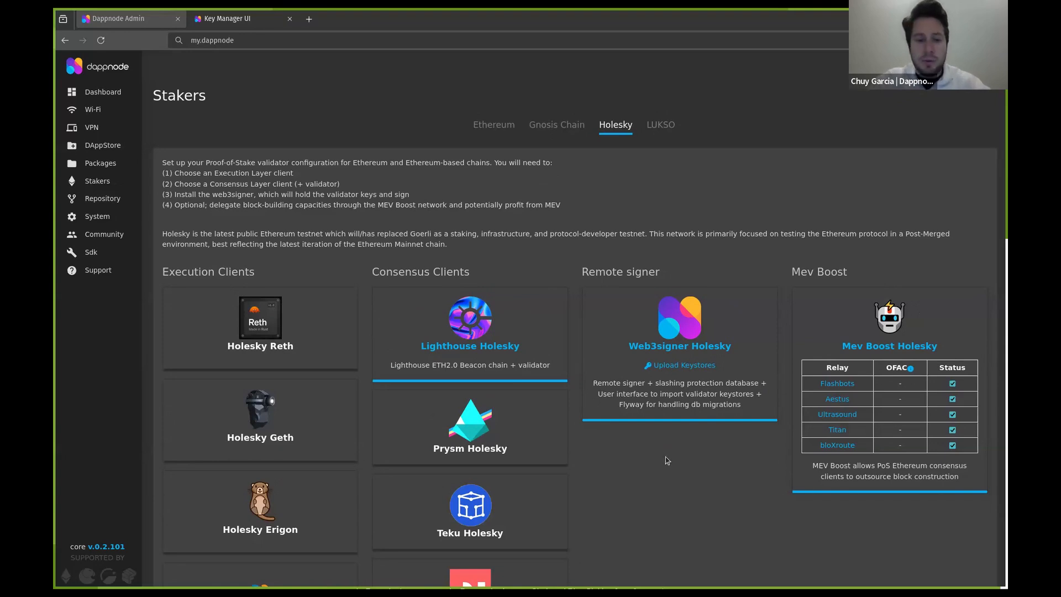
scroll(667, 460, down, 3)
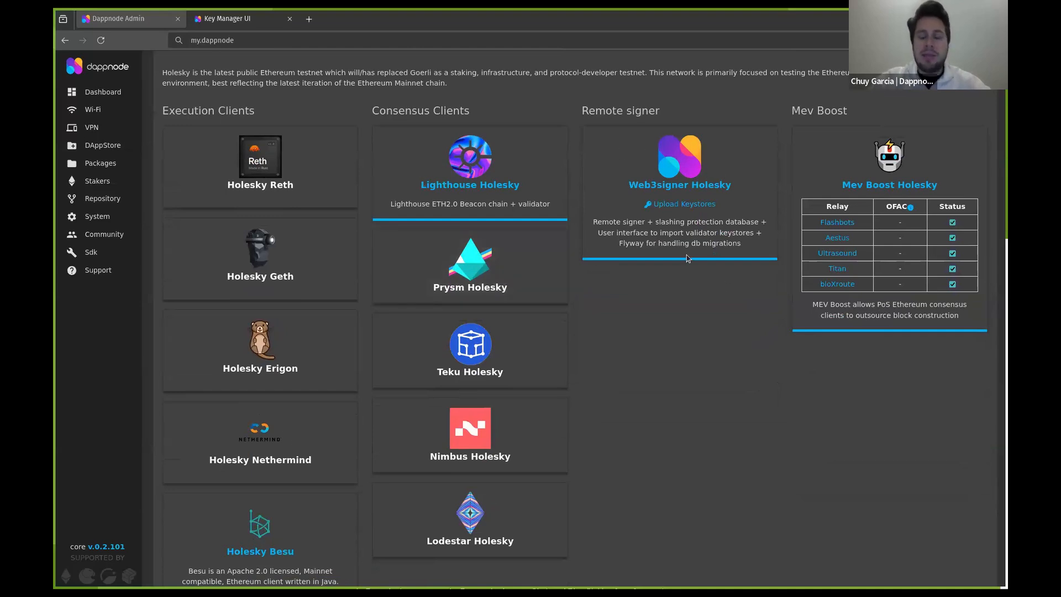
scroll(724, 285, up, 3)
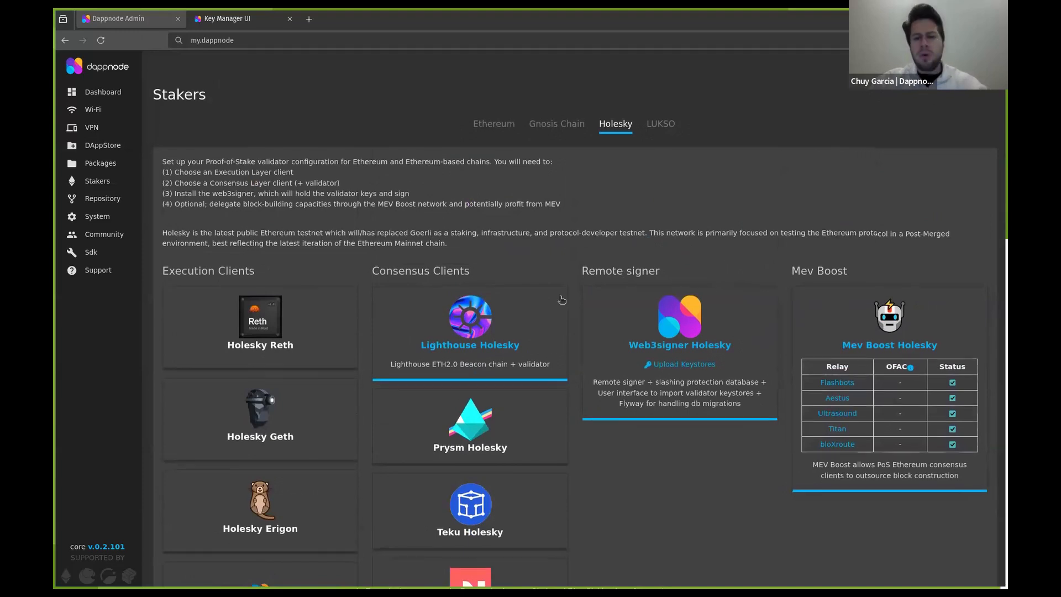
scroll(608, 321, down, 5)
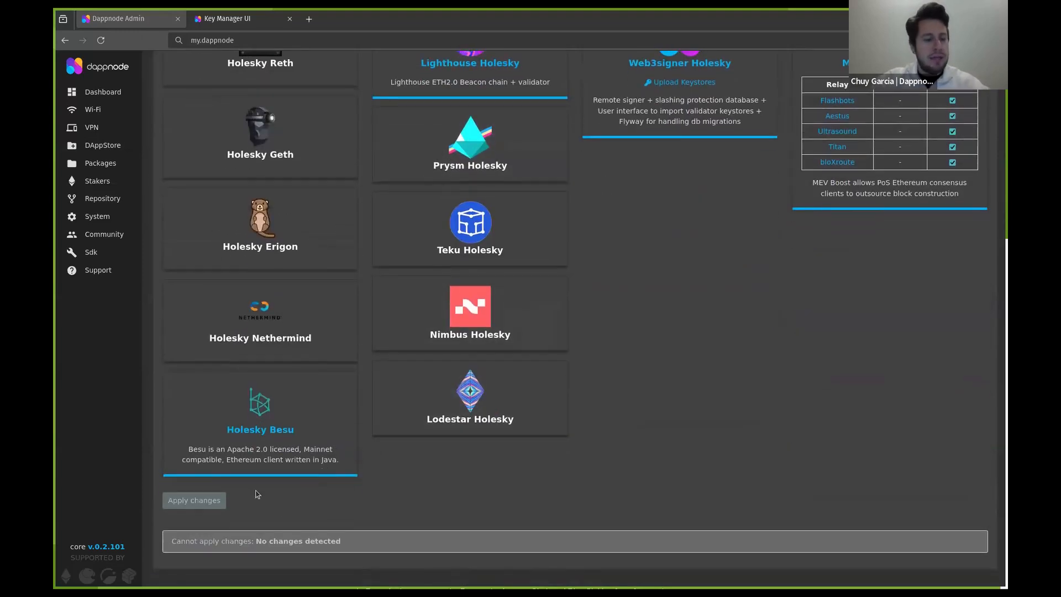
Step: Check the chains' sync status and machine stats on the Dashboard, and open the DAppStore
click(96, 91)
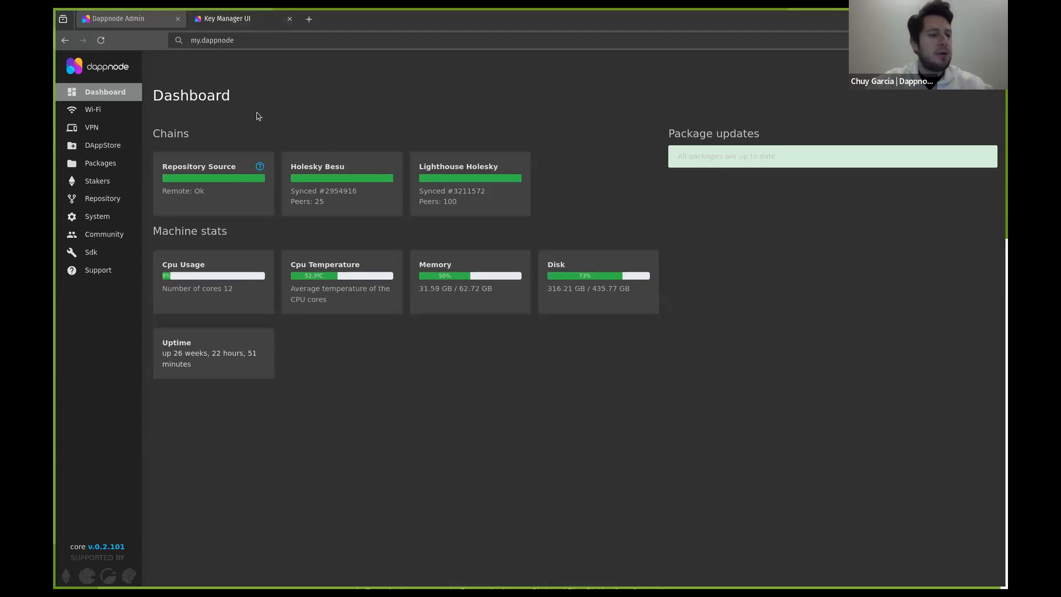
click(95, 146)
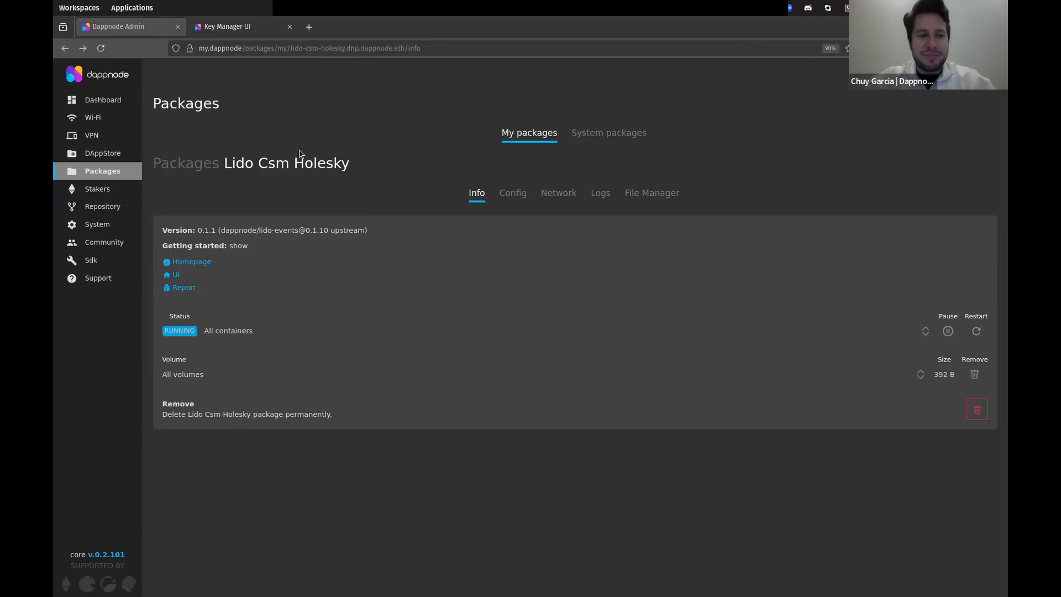
Step: Read through the Getting Started guide of the Lido Csm Holesky package and close it
click(235, 247)
scroll(580, 425, down, 3)
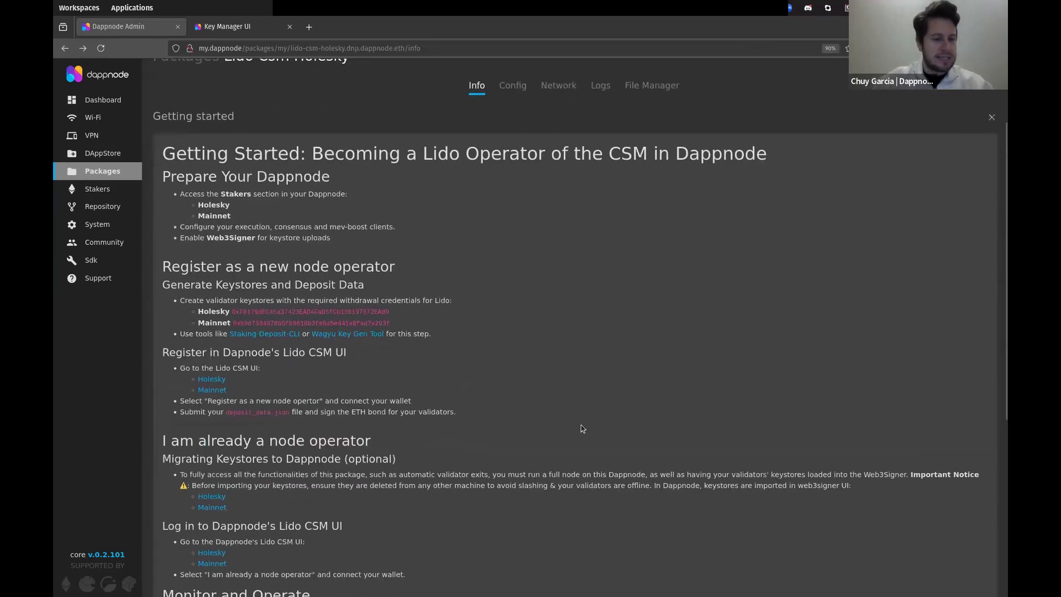
scroll(580, 425, down, 4)
scroll(582, 428, up, 3)
scroll(581, 428, up, 5)
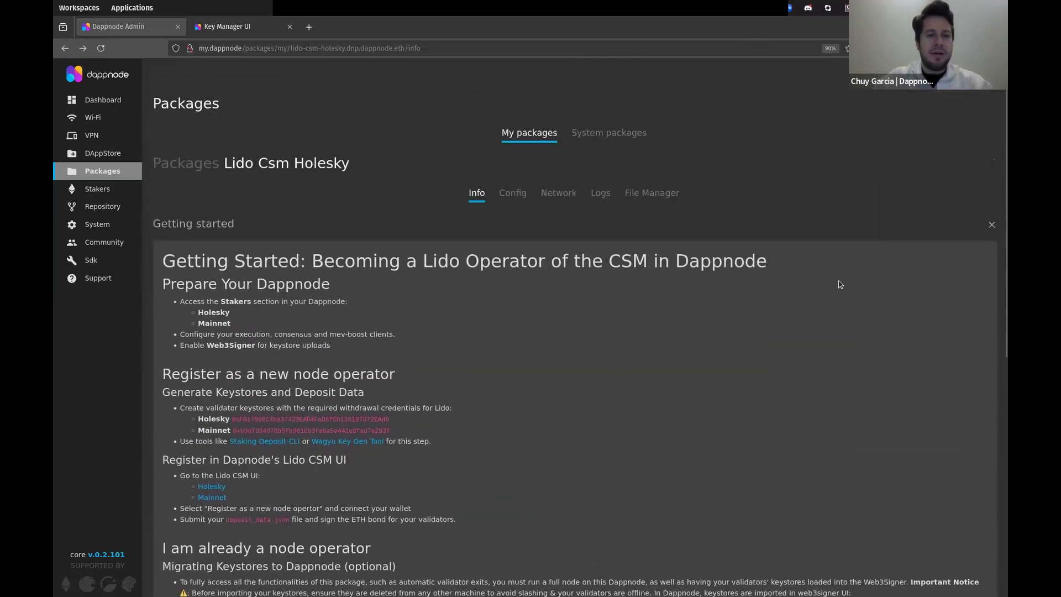
click(991, 226)
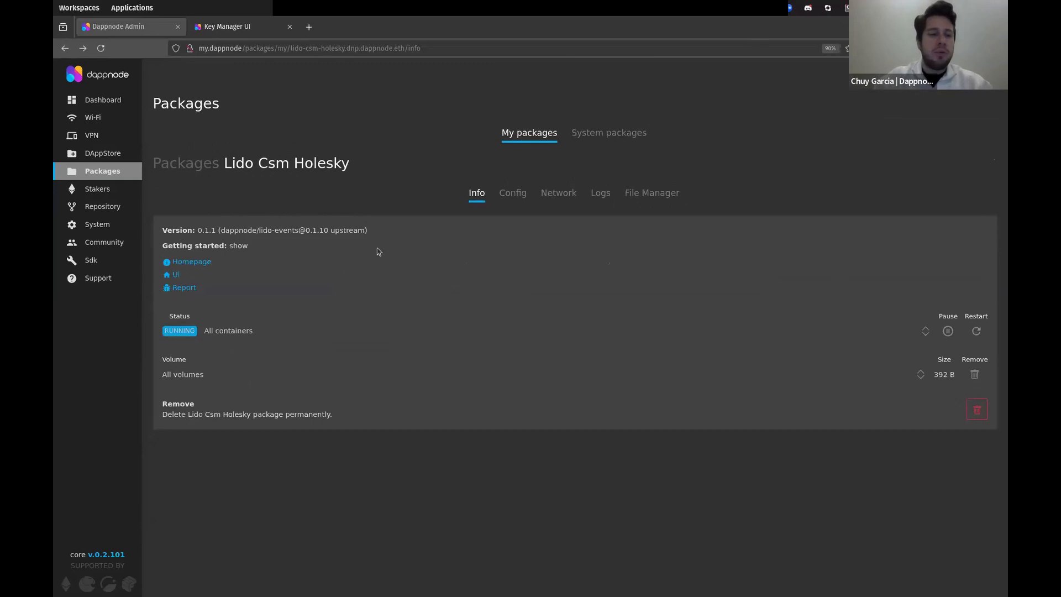
Step: Open the UI of the Lido Csm Holesky package, and return to the package's info page
click(175, 276)
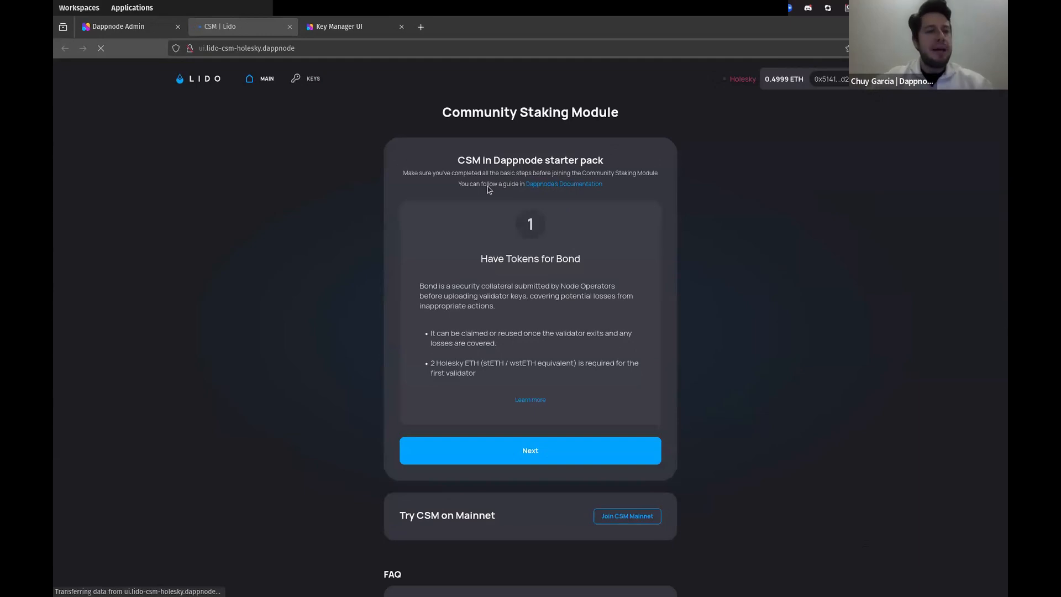
click(120, 26)
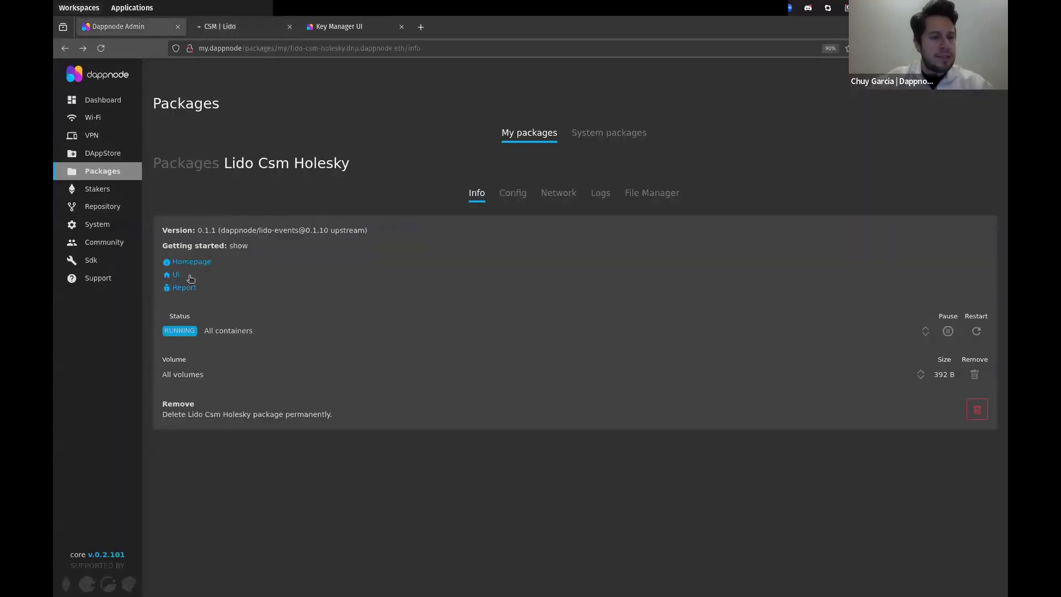
Step: Open the UI of the Lido Csm Holesky package and check the wallet's Ethereum balance in MetaMask
click(170, 277)
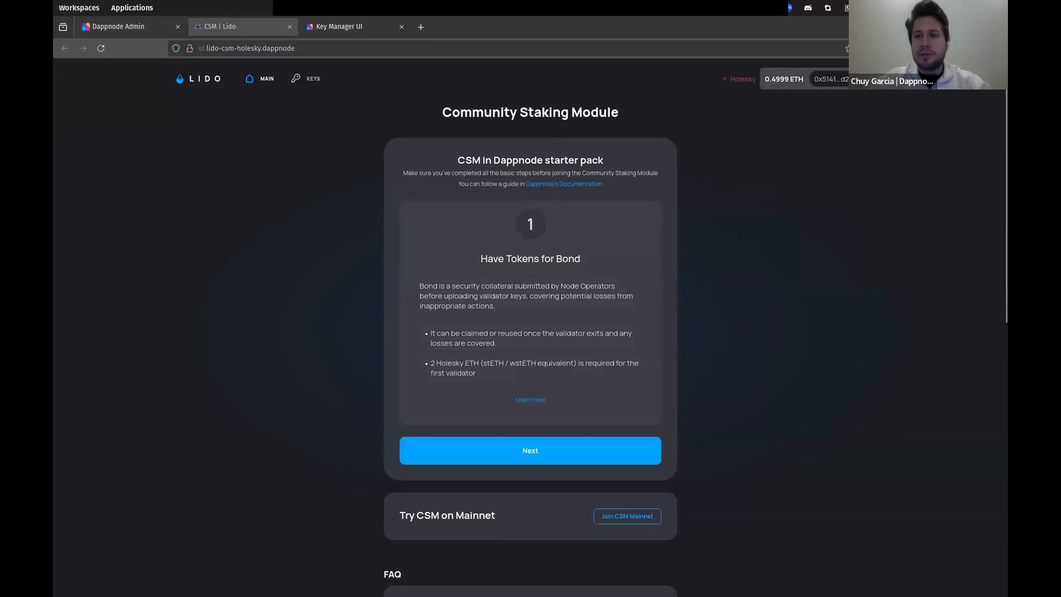
click(977, 48)
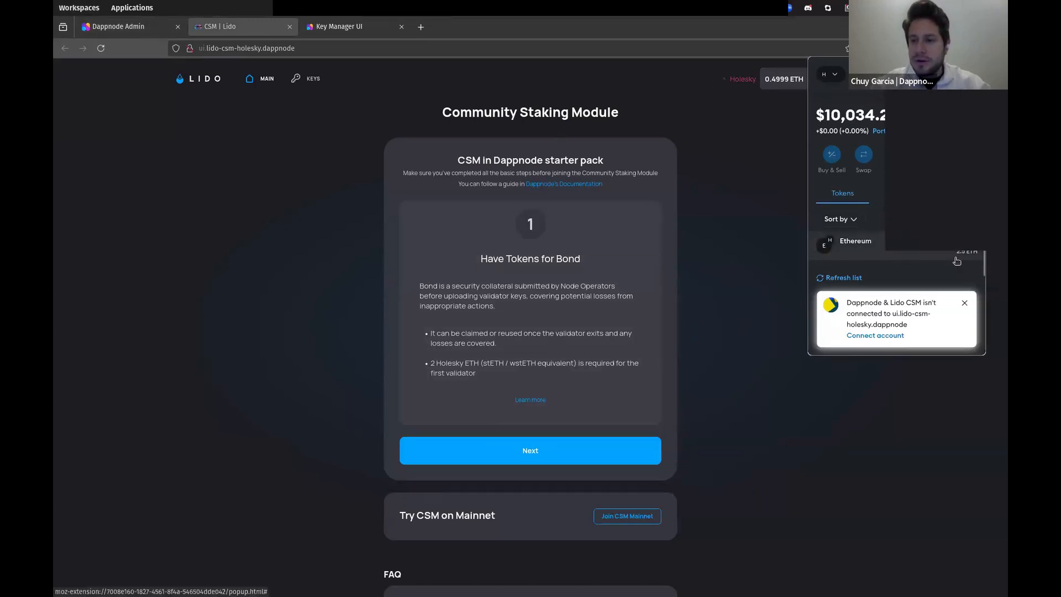
click(963, 303)
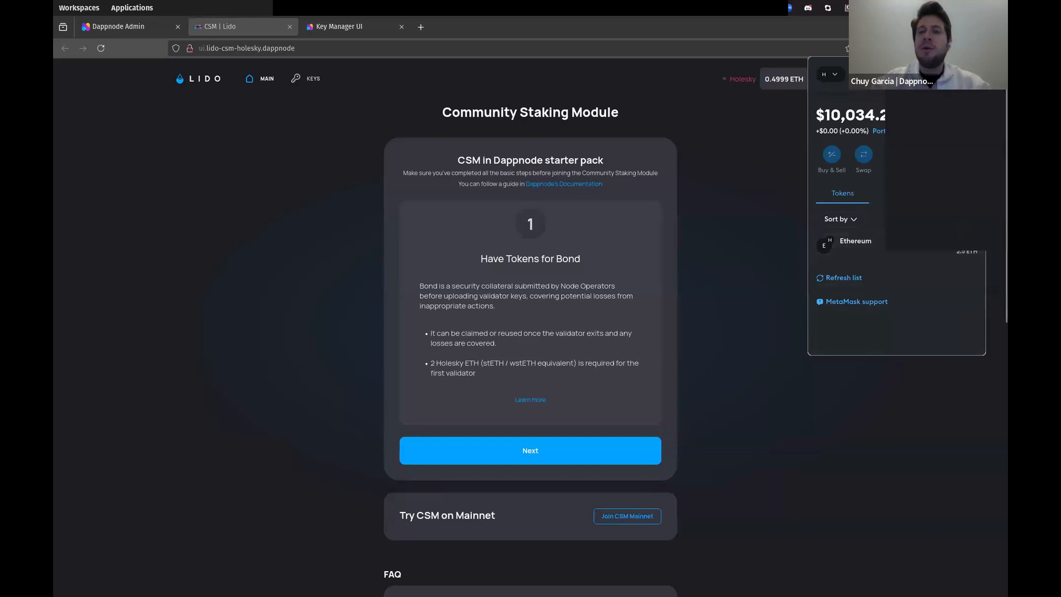
click(680, 144)
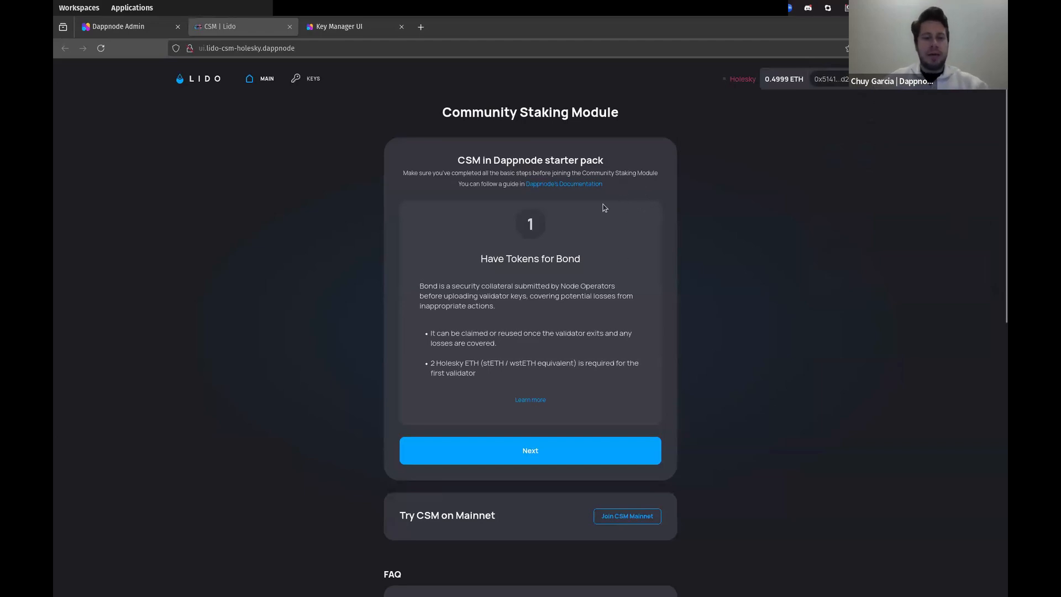
Step: Go through the bond and node setup pages of the CSM starter pack and skip notifications to reach Generate Keys
click(563, 456)
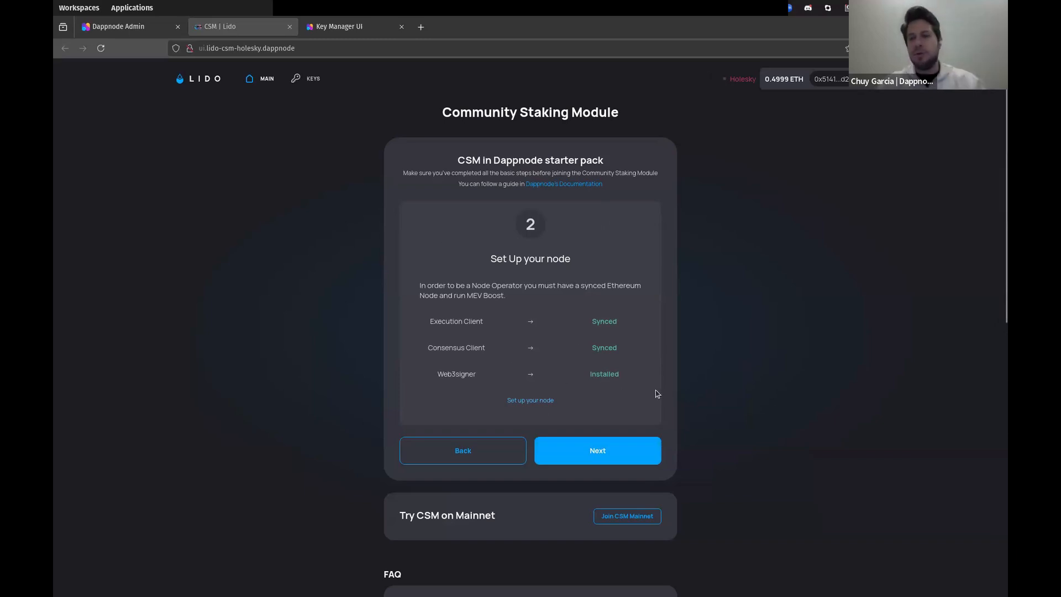
click(595, 453)
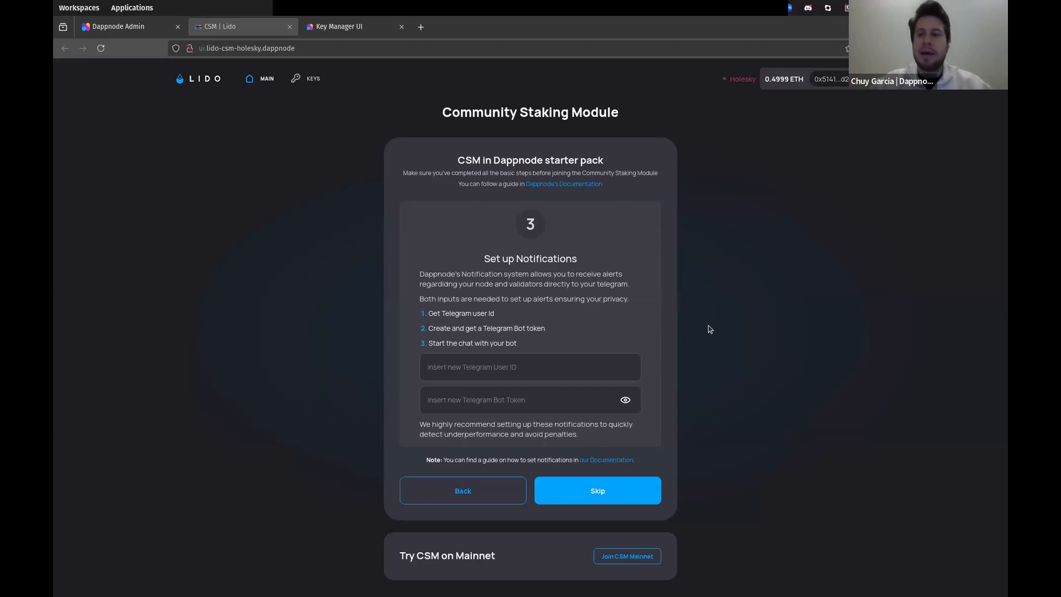
click(608, 493)
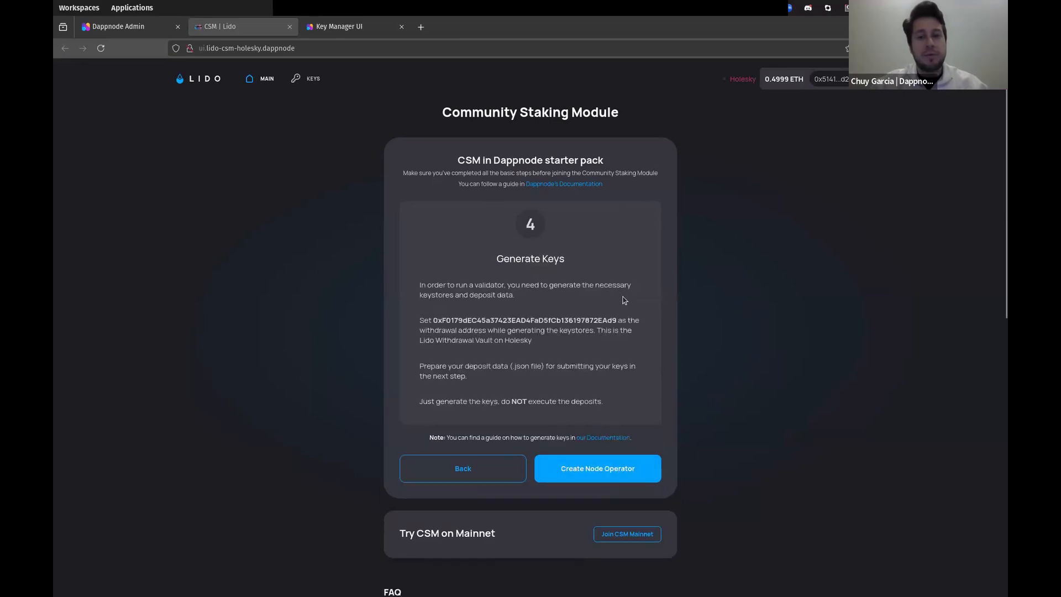
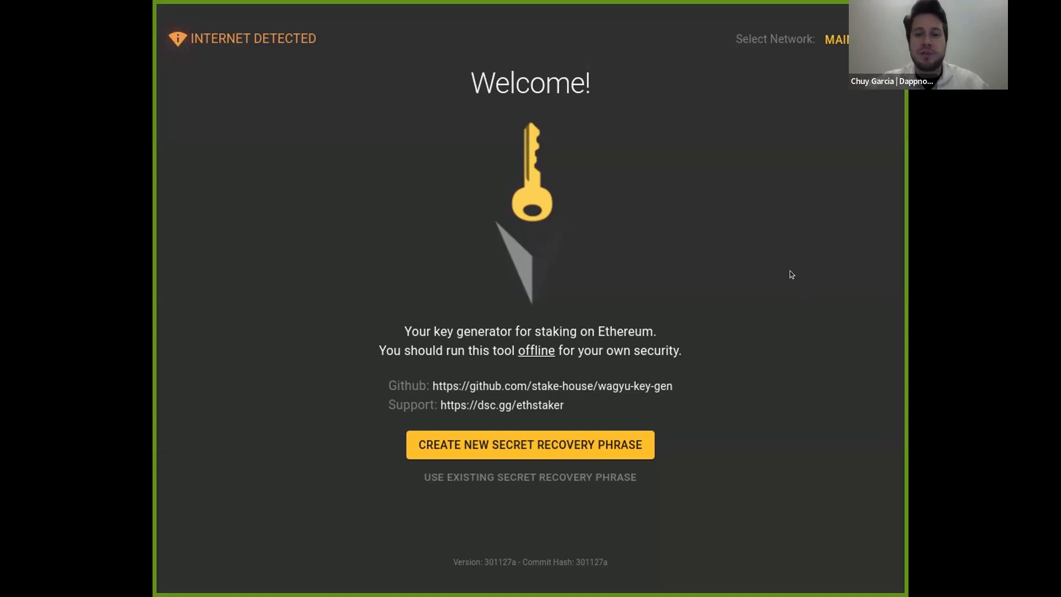
Step: Switch to Wagyu Key Gen, set the network to Holesky, and view the options for using an existing secret recovery phrase
click(844, 38)
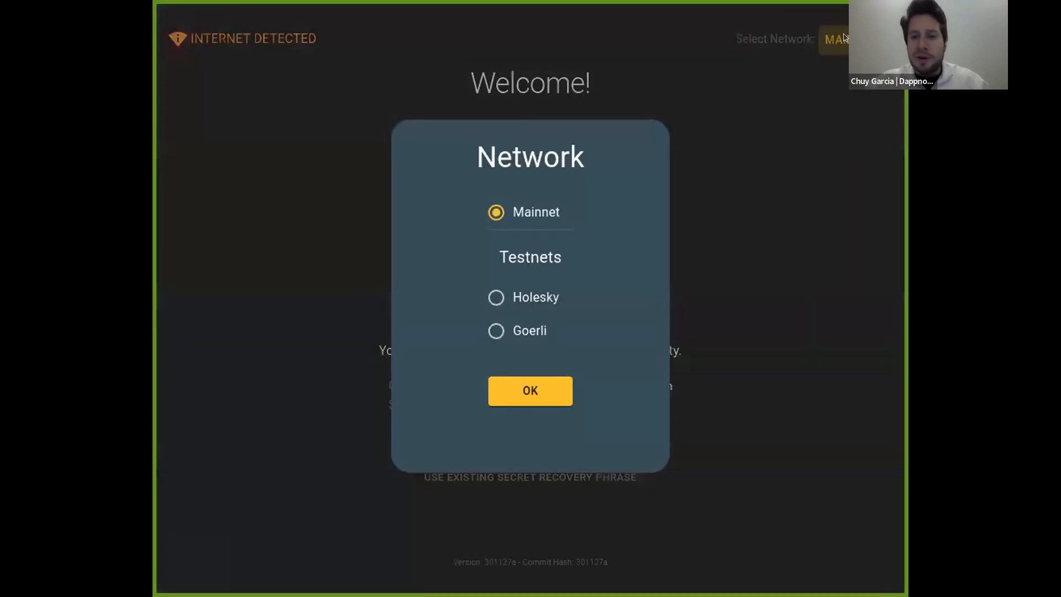
click(520, 299)
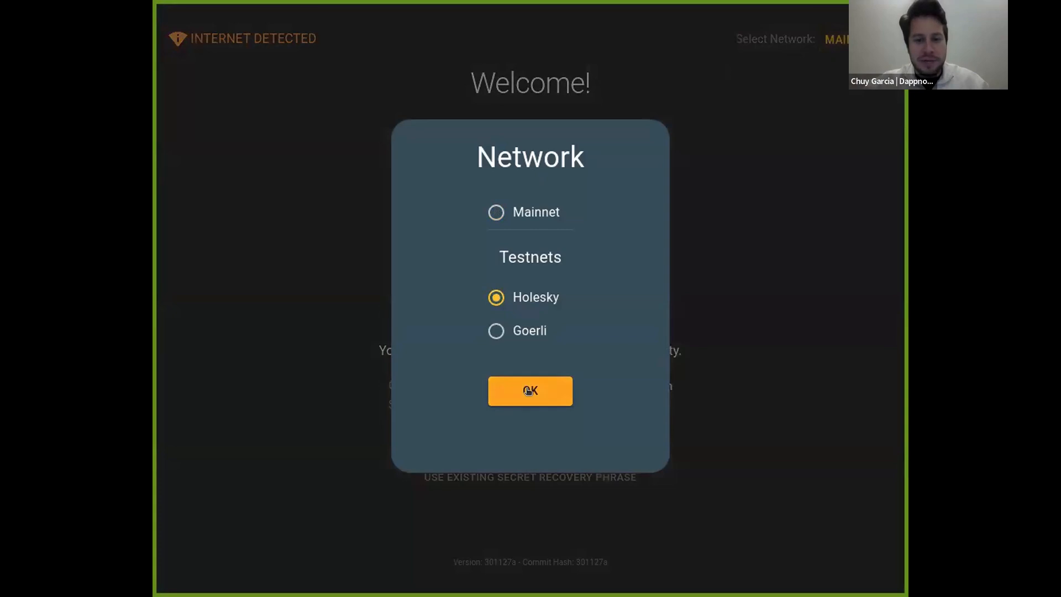
click(528, 391)
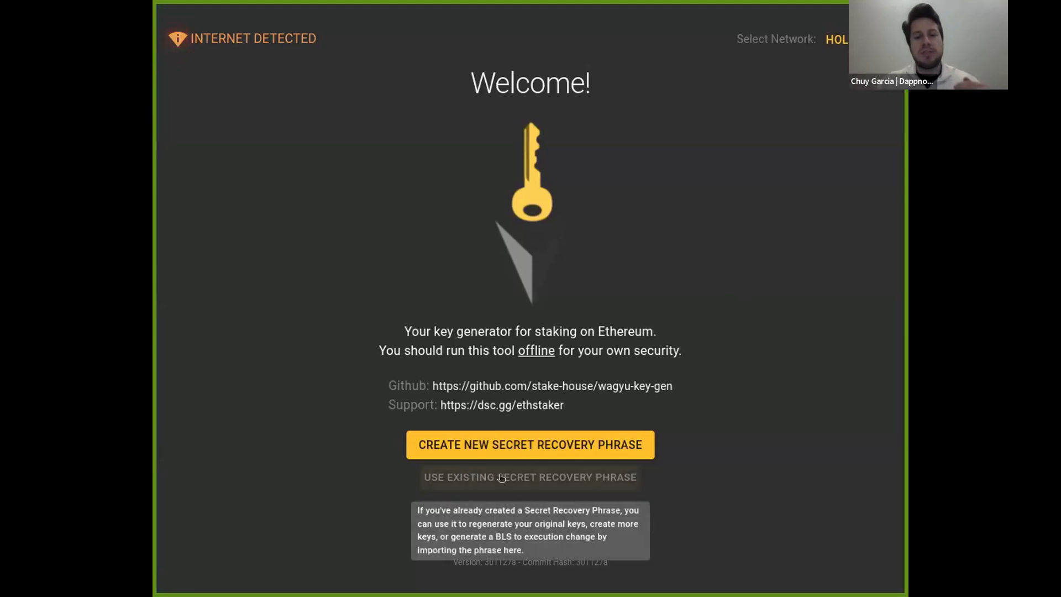
click(520, 478)
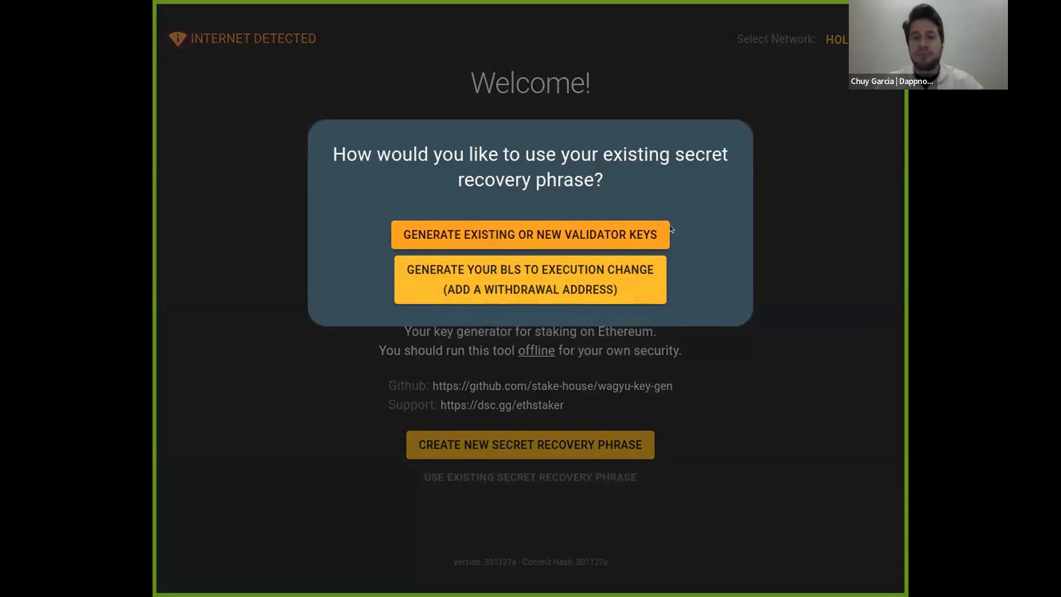
click(805, 273)
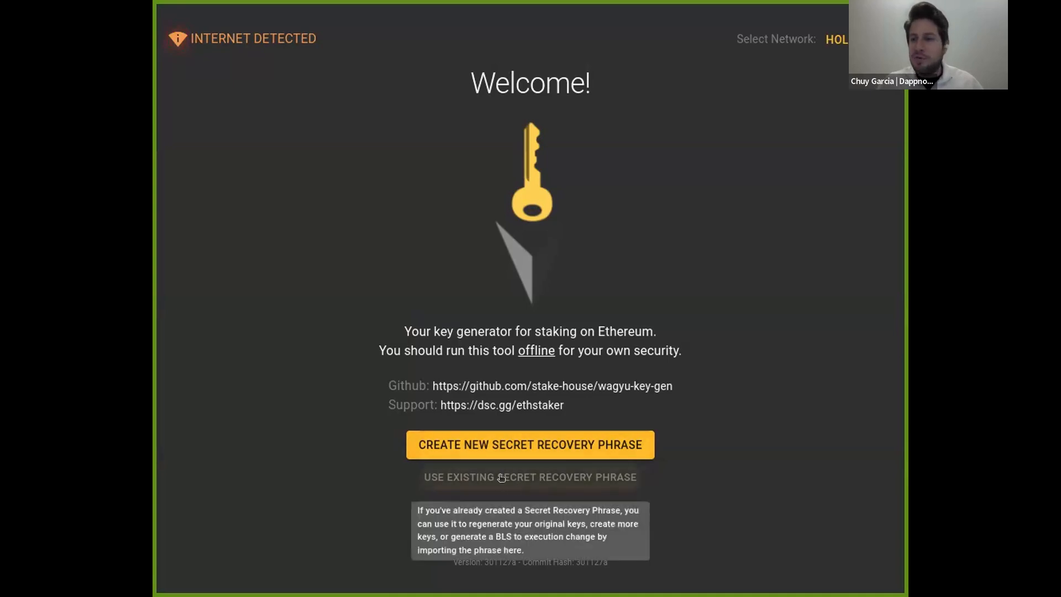
Step: Create a new secret recovery phrase, copy it, and verify it by entering the phrase in the confirmation field
click(492, 443)
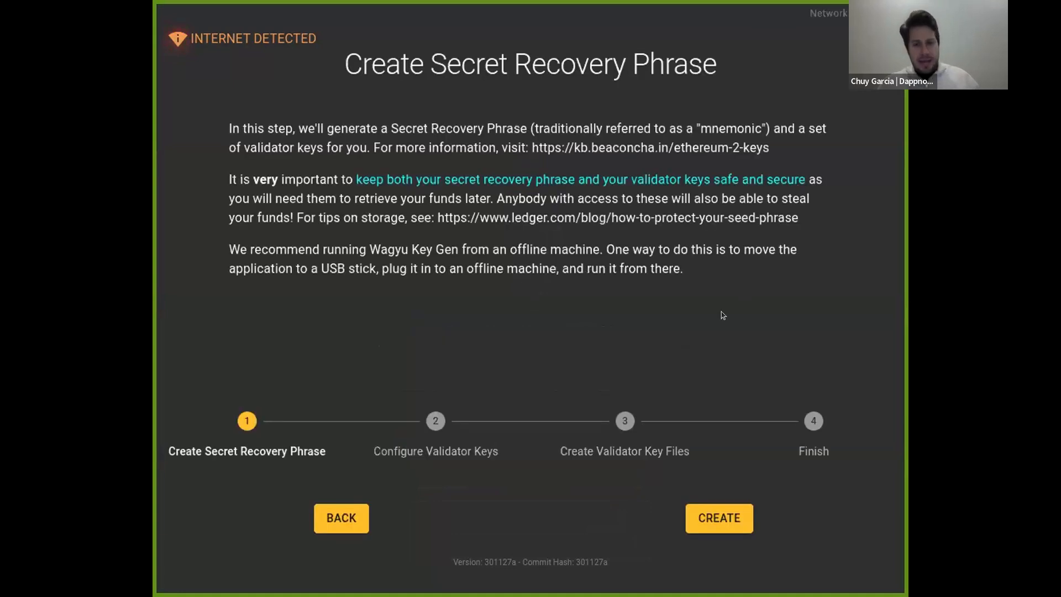
click(727, 516)
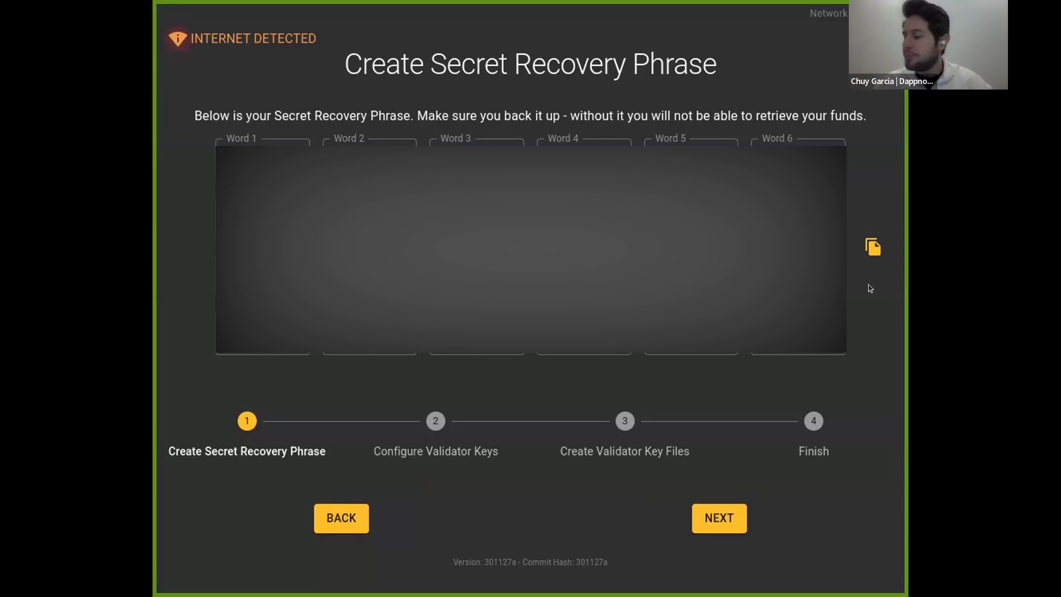
click(872, 247)
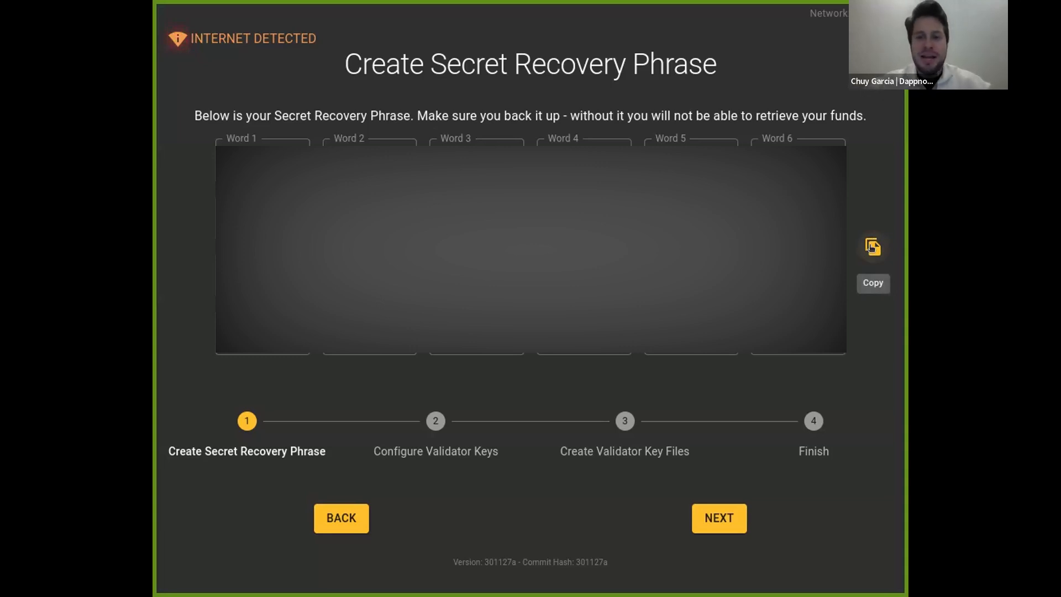
click(872, 247)
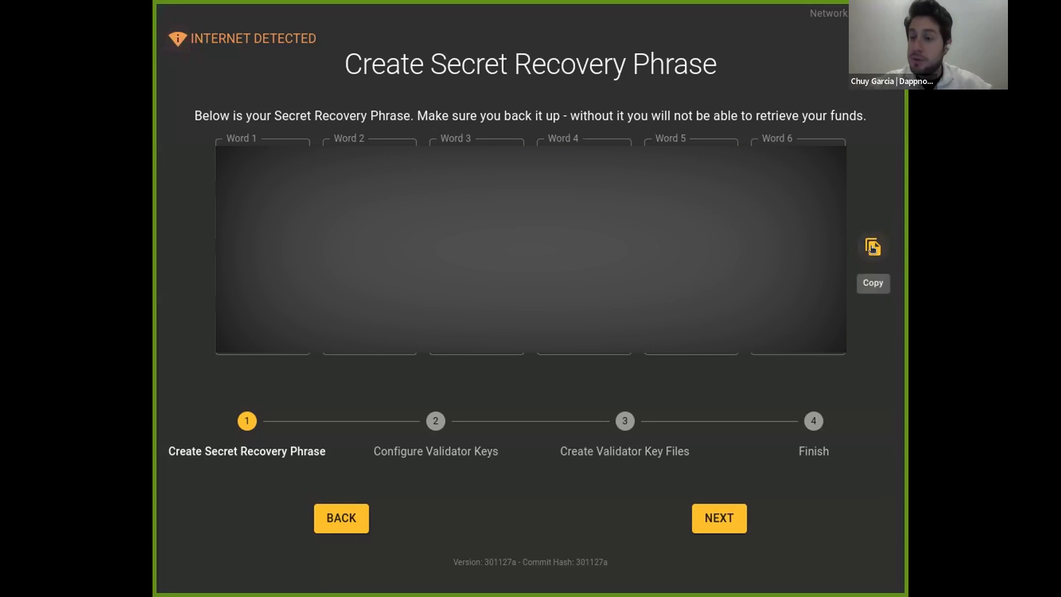
click(709, 518)
click(707, 514)
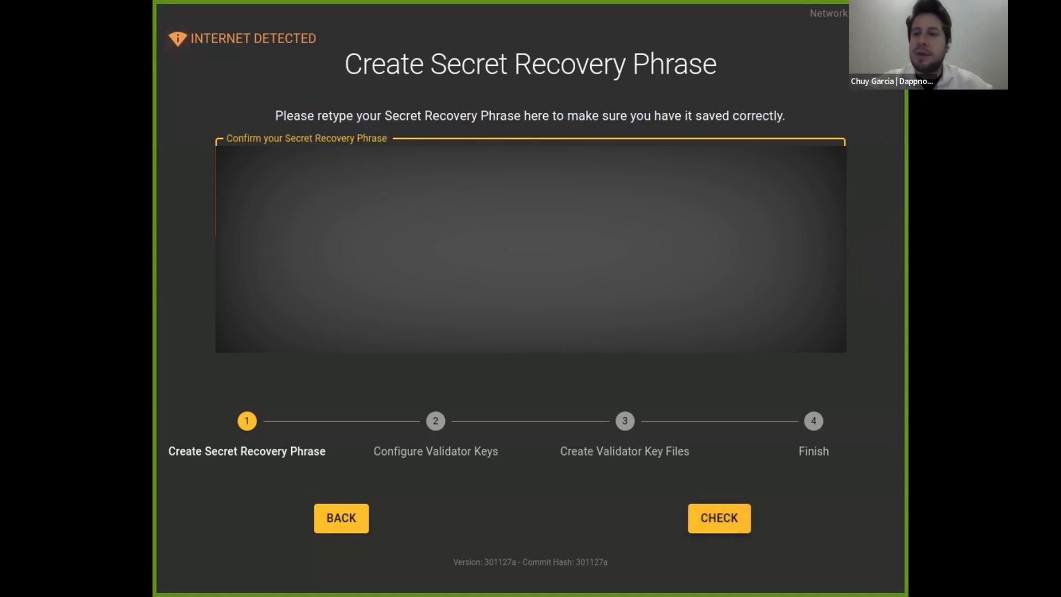
click(721, 522)
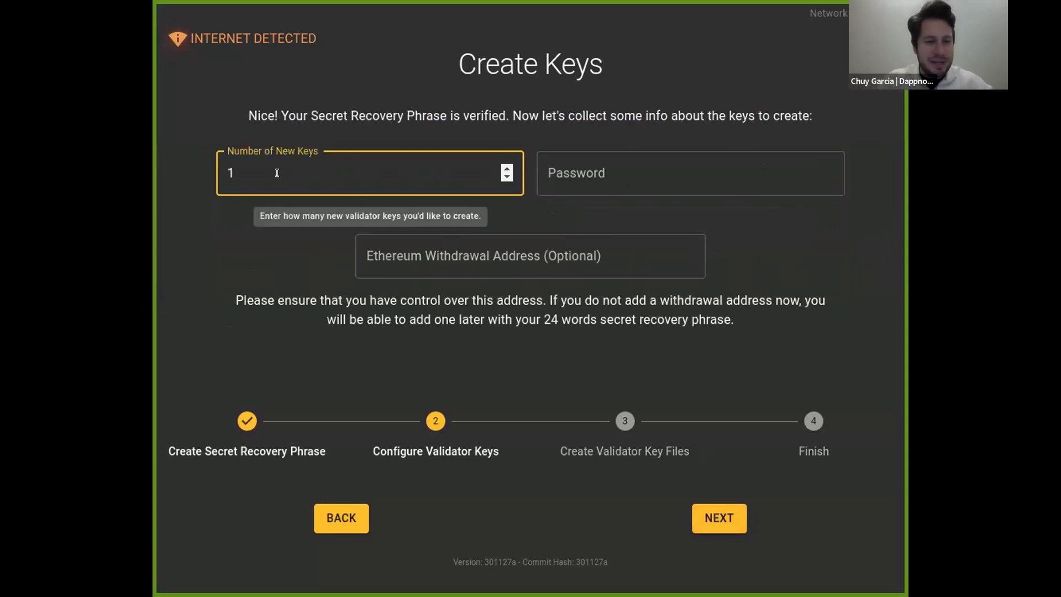
Step: Enter the keystore password for the single new validator key
click(607, 177)
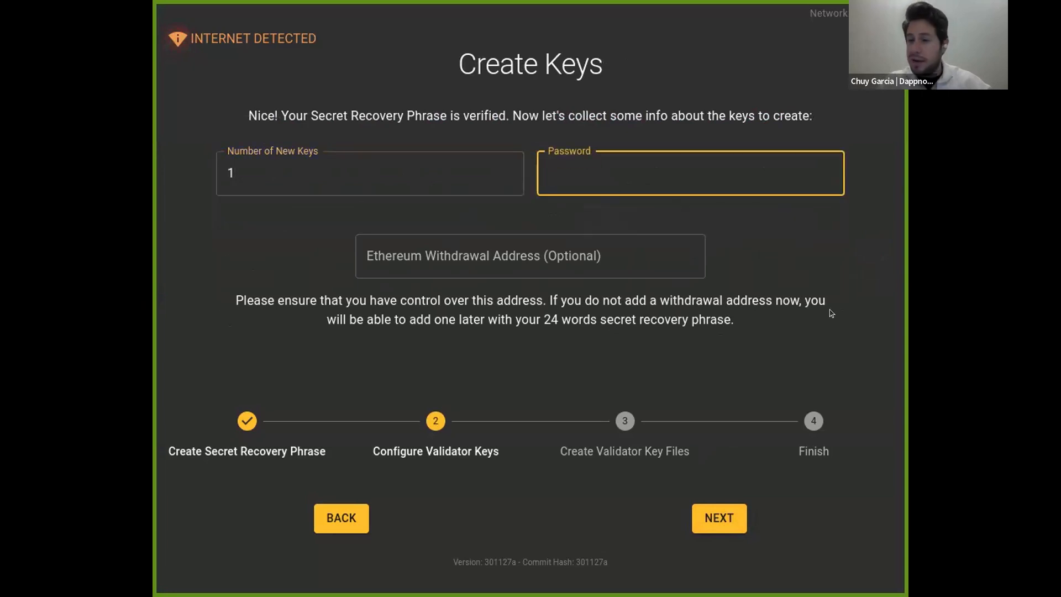
text(*********)
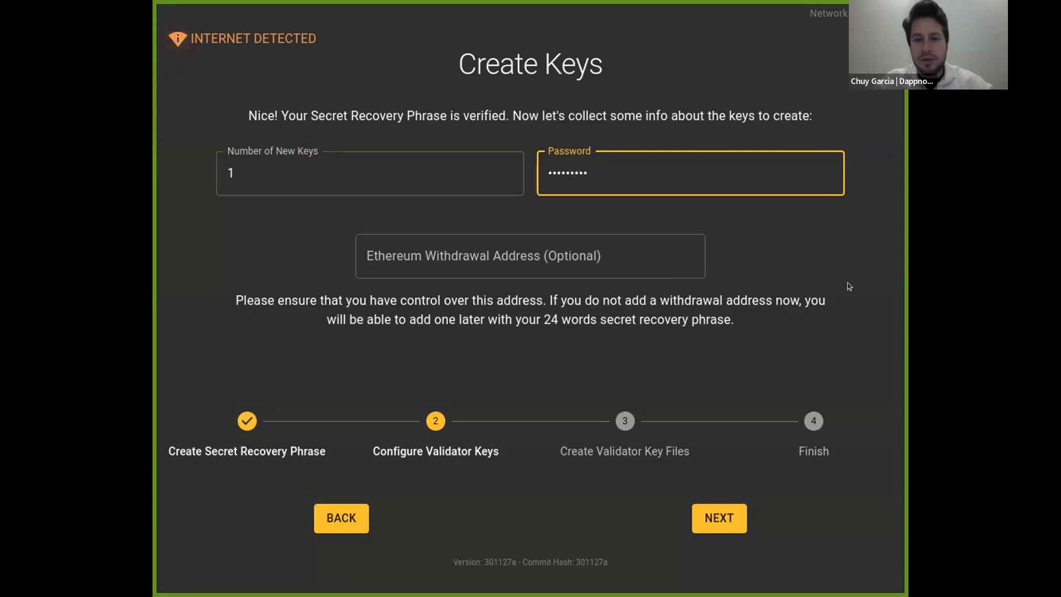
Step: Copy the Lido Withdrawal Vault address from the CSM page and paste it as the Ethereum withdrawal address in Wagyu Key Gen
click(514, 252)
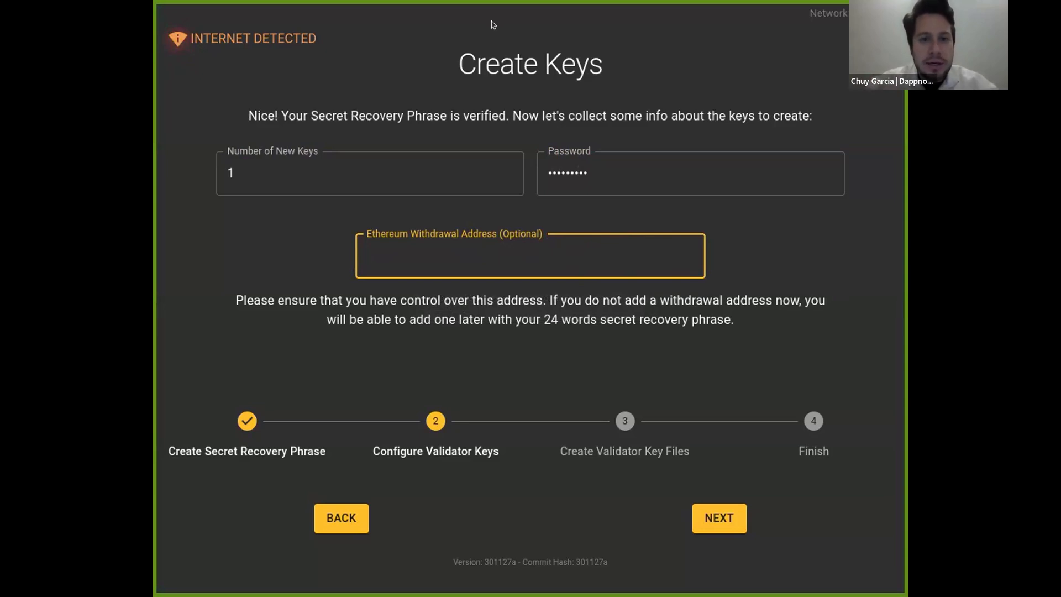
click(504, 94)
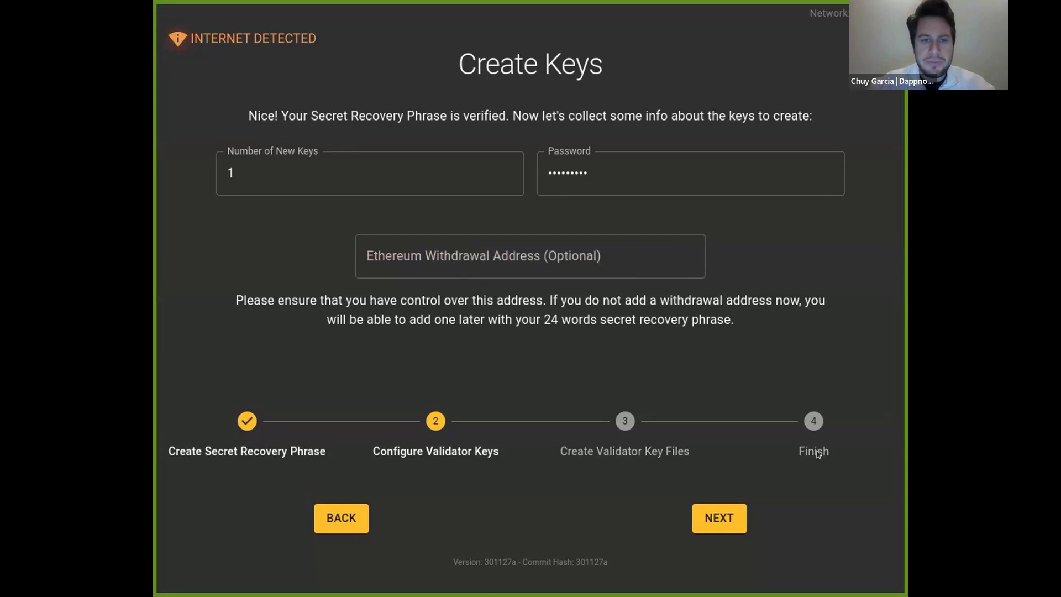
key(alt+Tab)
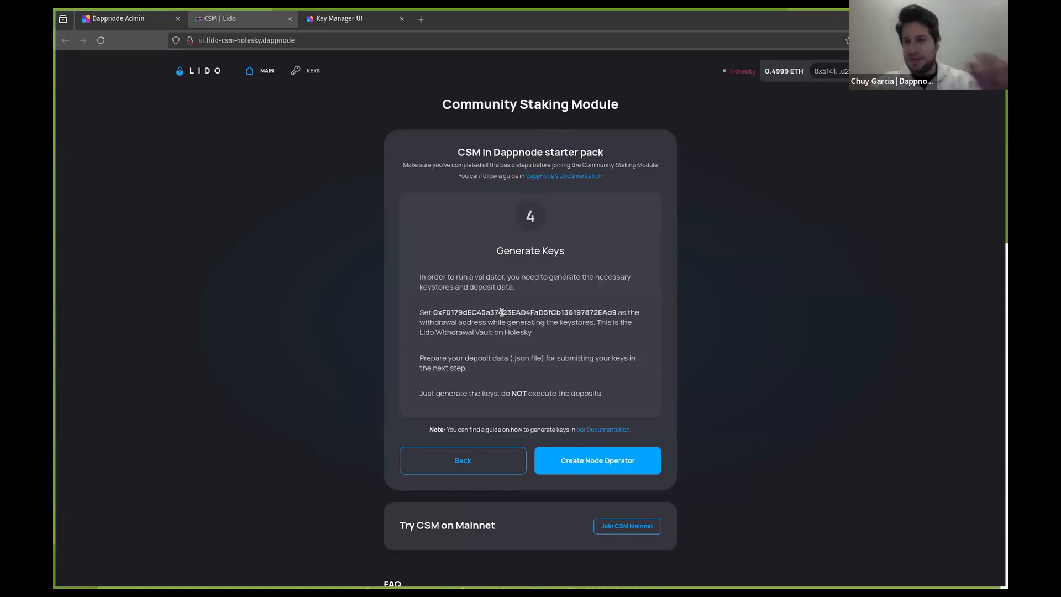
double_click(530, 312)
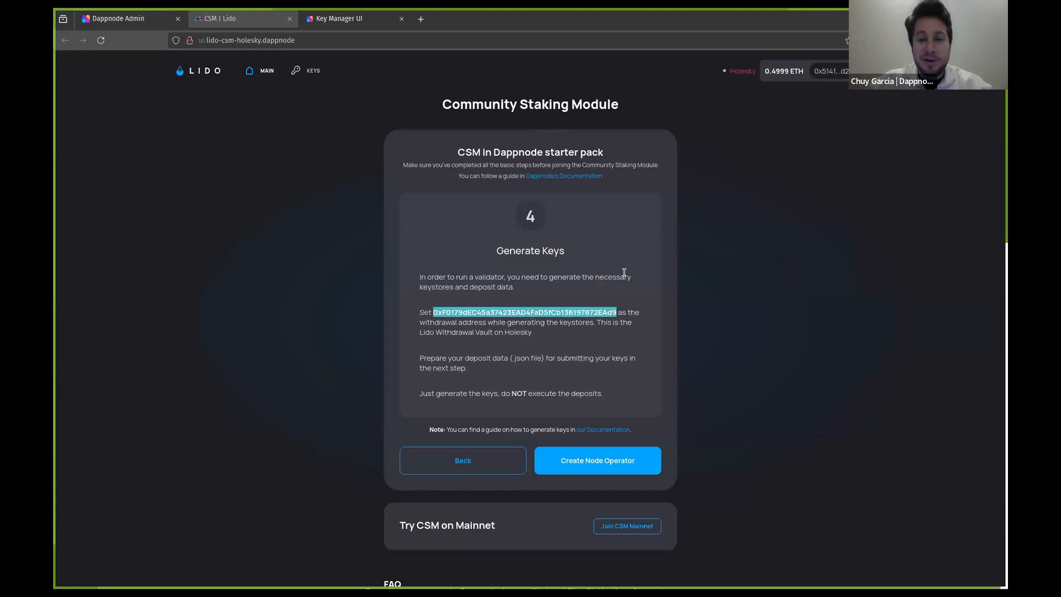
click(569, 285)
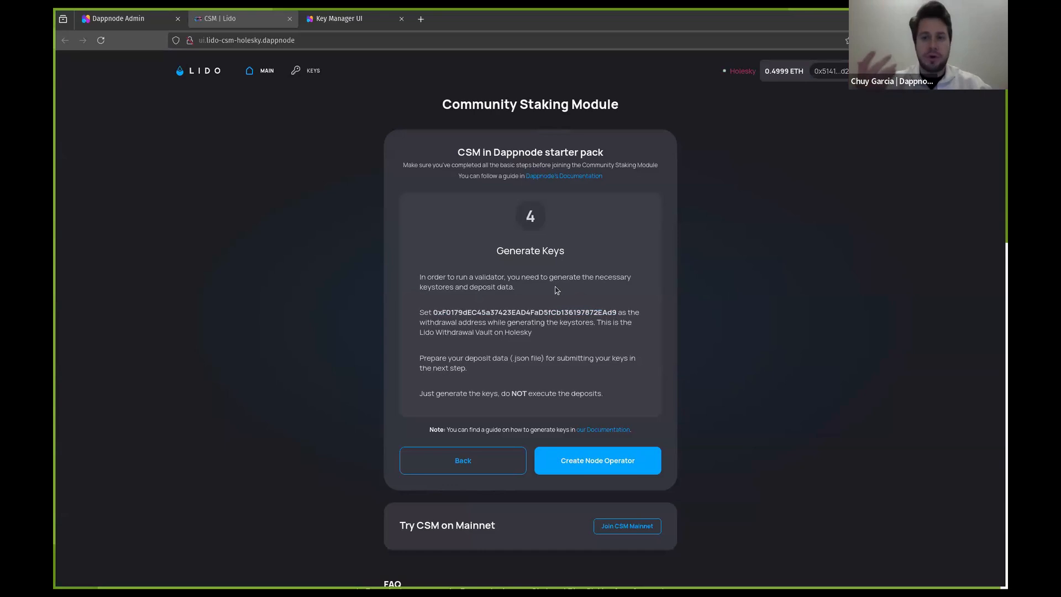
double_click(548, 314)
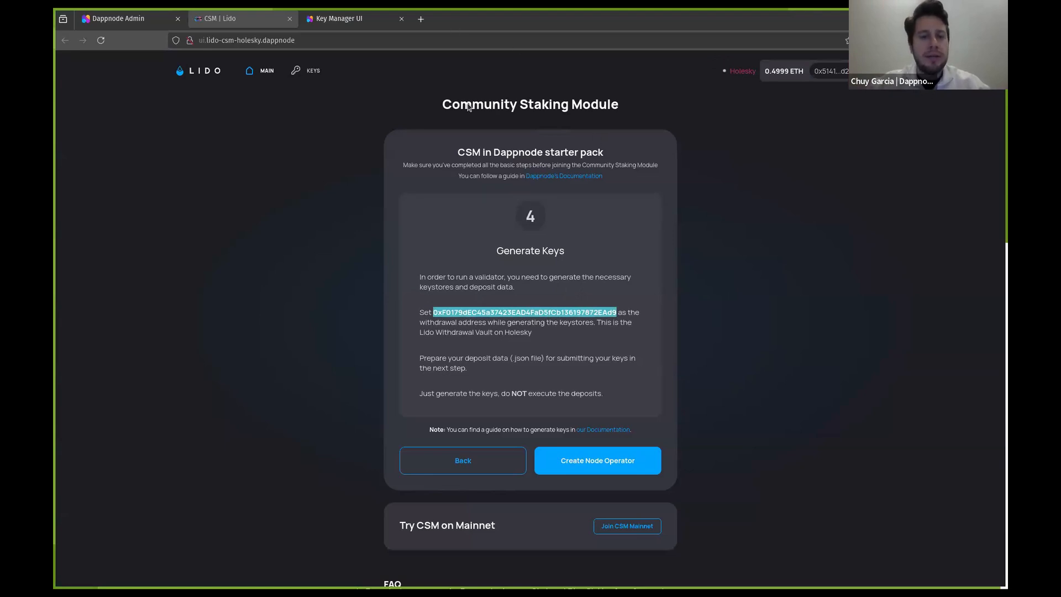
key(alt+Tab)
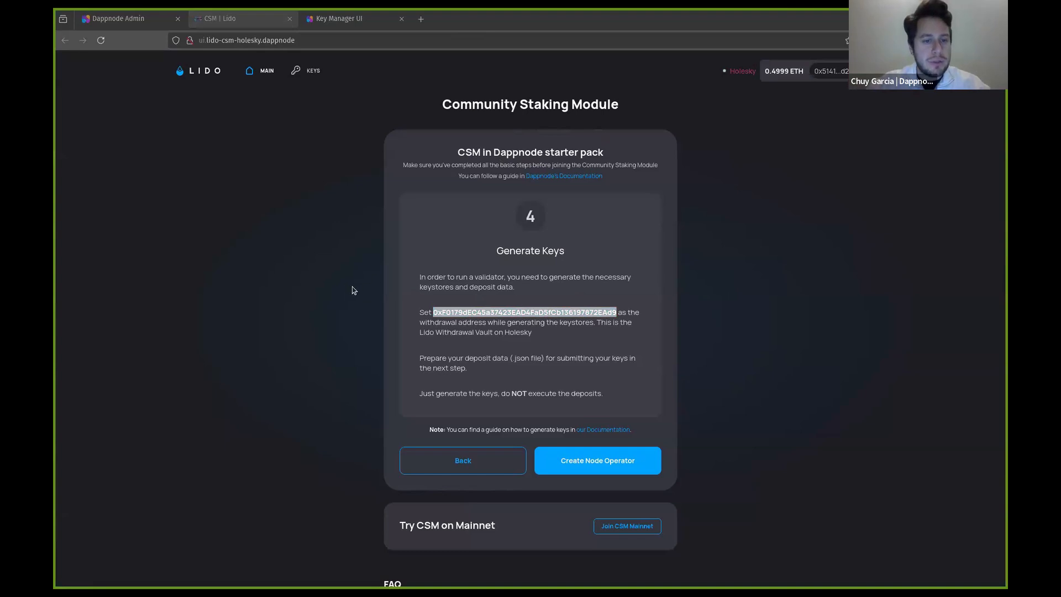
click(751, 446)
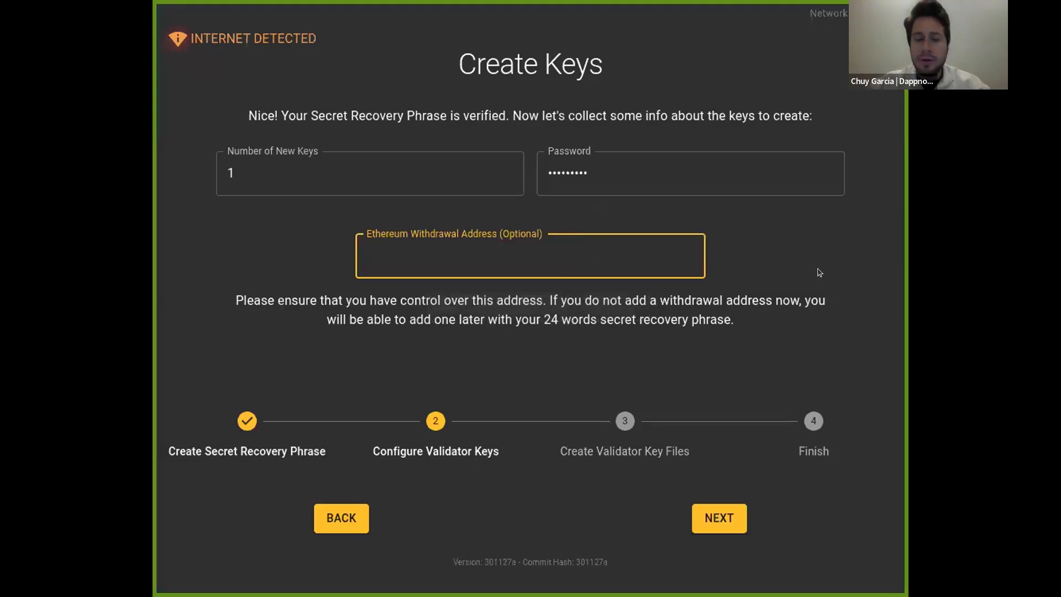
key(ctrl+v)
click(782, 264)
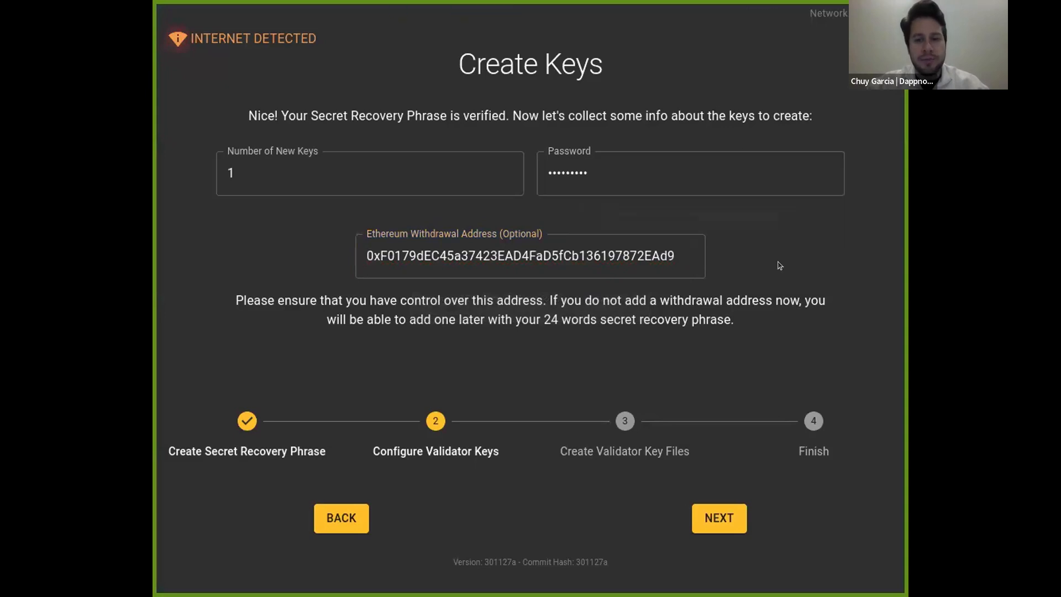
Step: Lengthen the keystore password to at least 12 characters, submit the key settings, and retype the password to confirm it
click(717, 515)
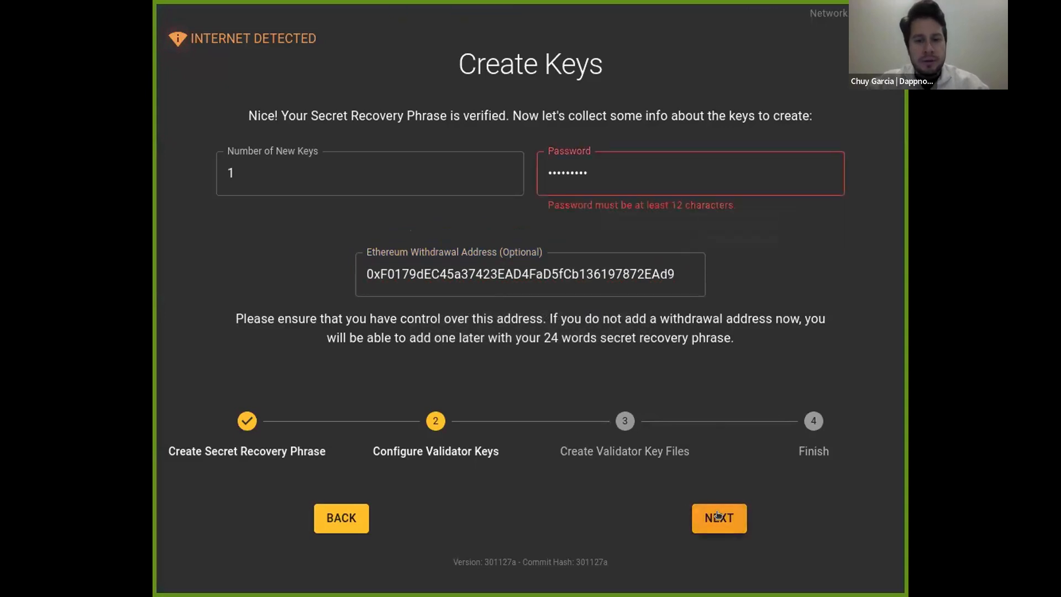
click(647, 164)
text(••••)
click(719, 516)
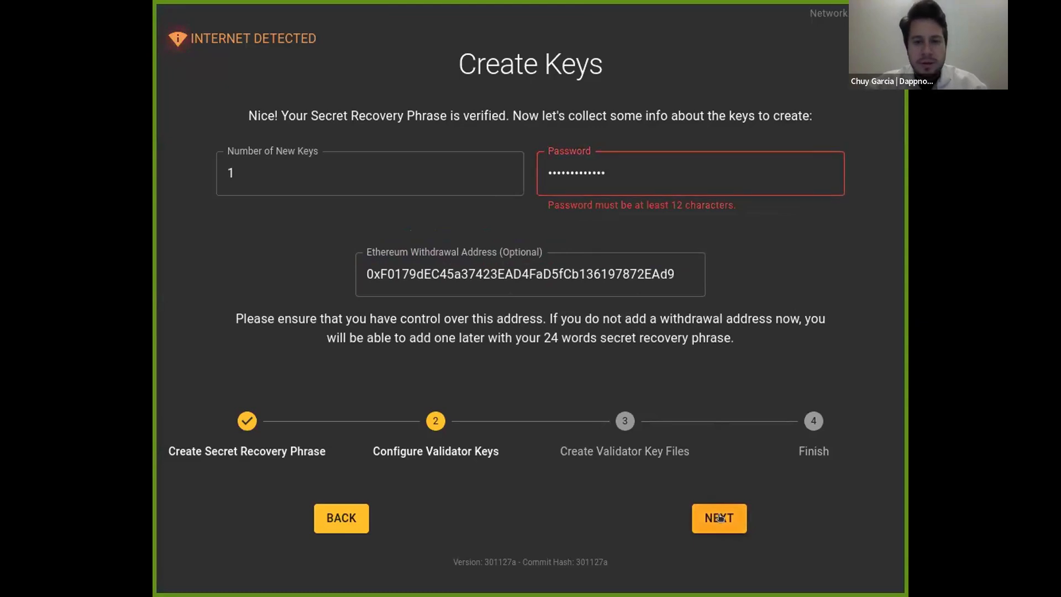
text(••••••••••••)
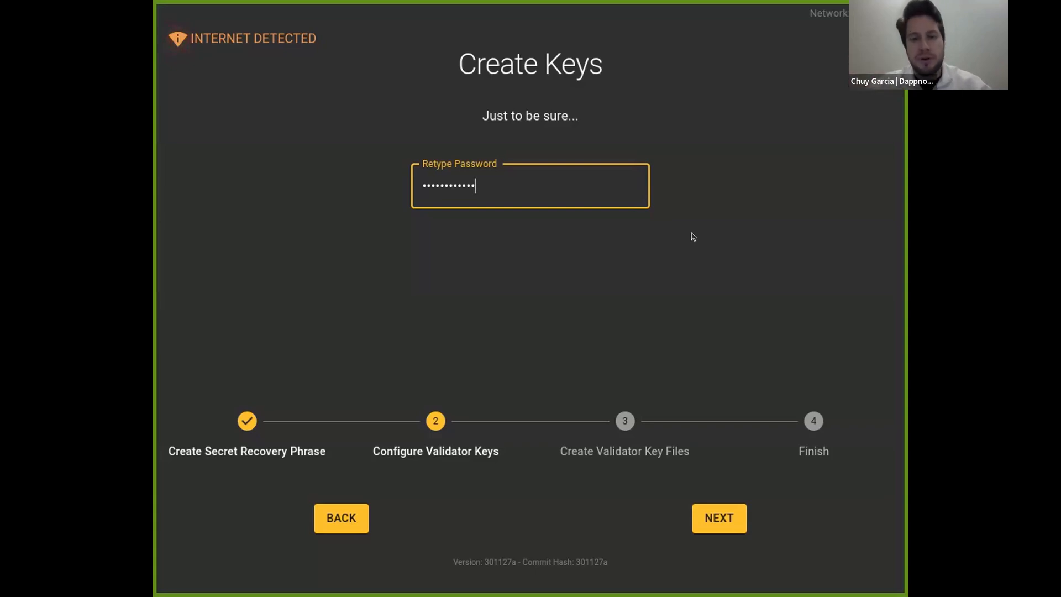
key(Return)
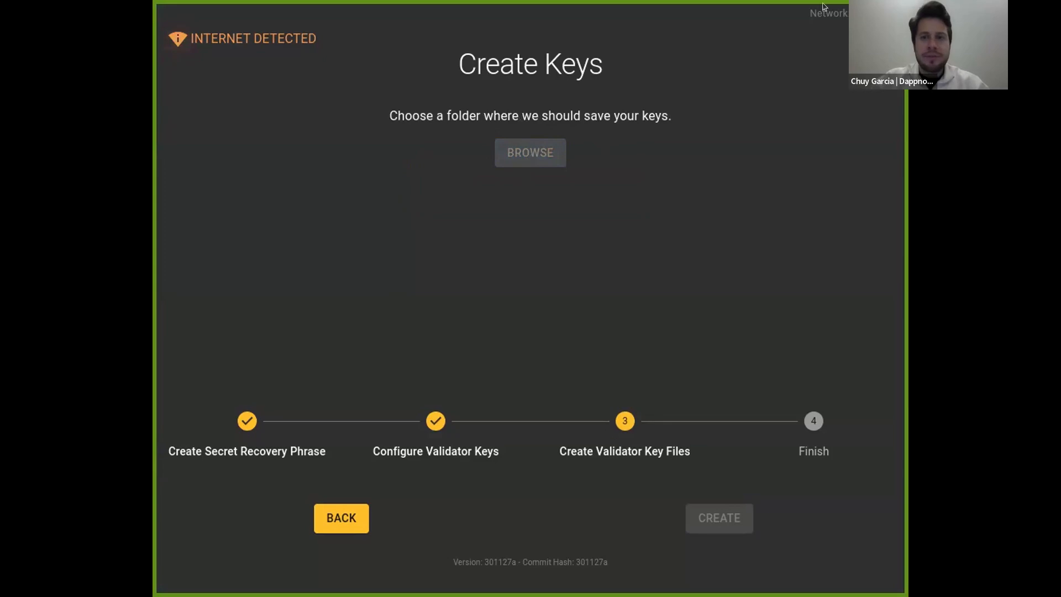
Step: Choose the Documents/Dappnode/Lido/Lido CSM/4 folder as the save location for the validator keys
click(612, 97)
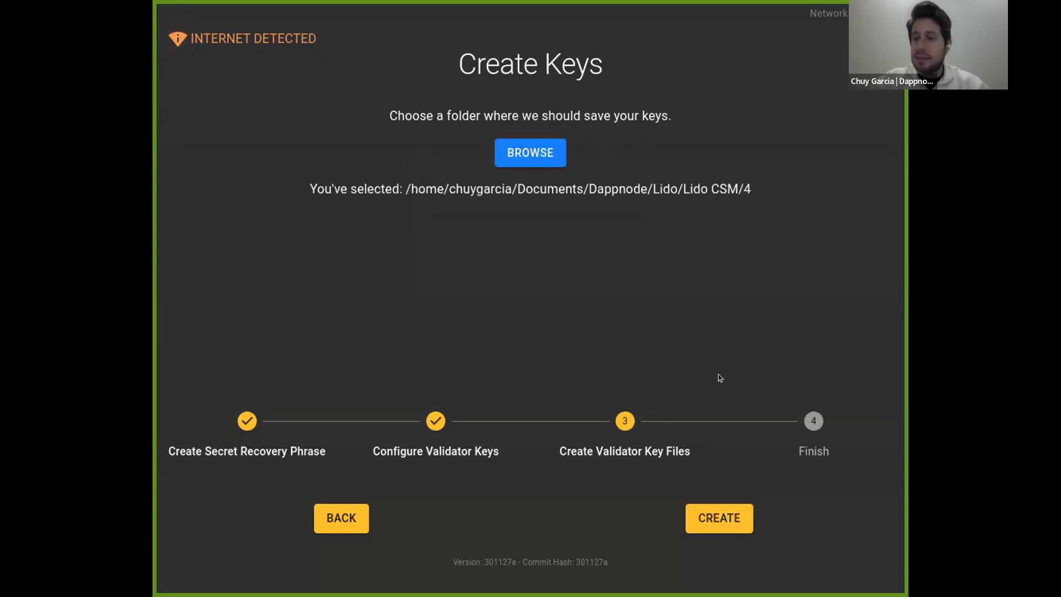
Step: Create the validator key files in the selected folder and view the generated deposit data and keystore files
click(718, 518)
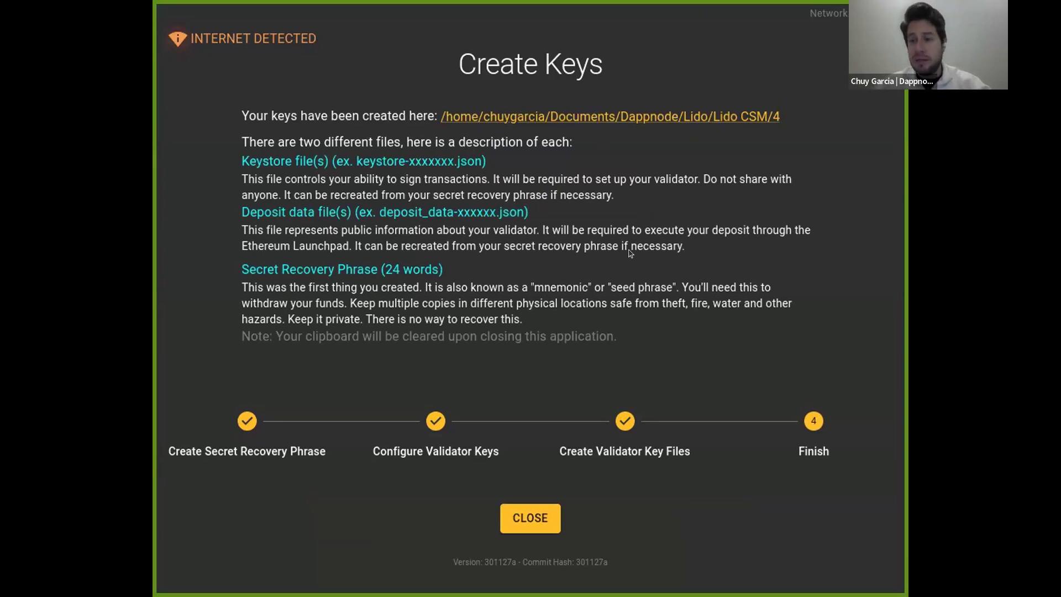
click(530, 514)
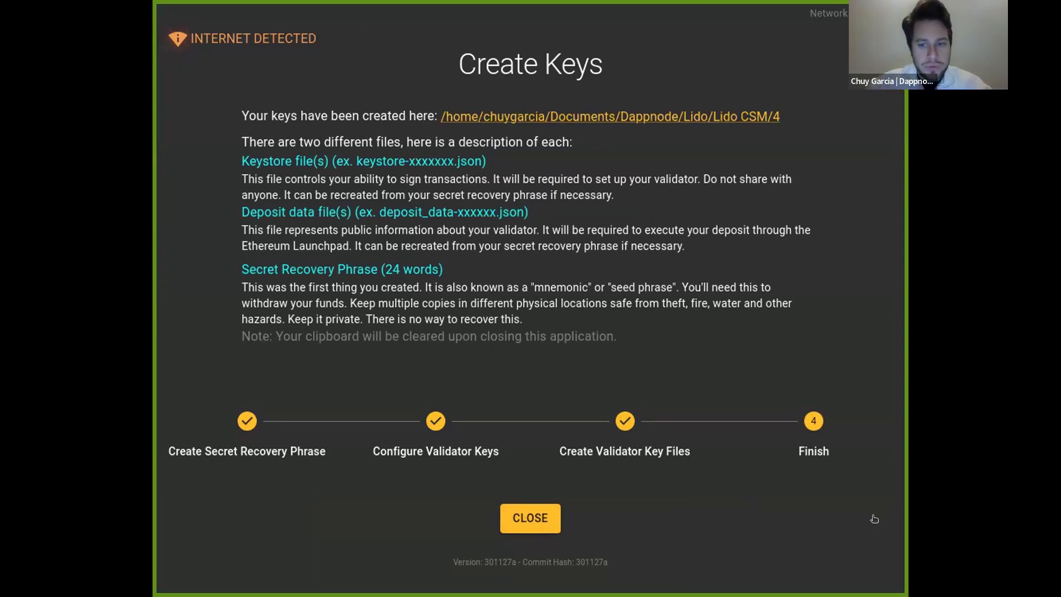
key(alt+Tab)
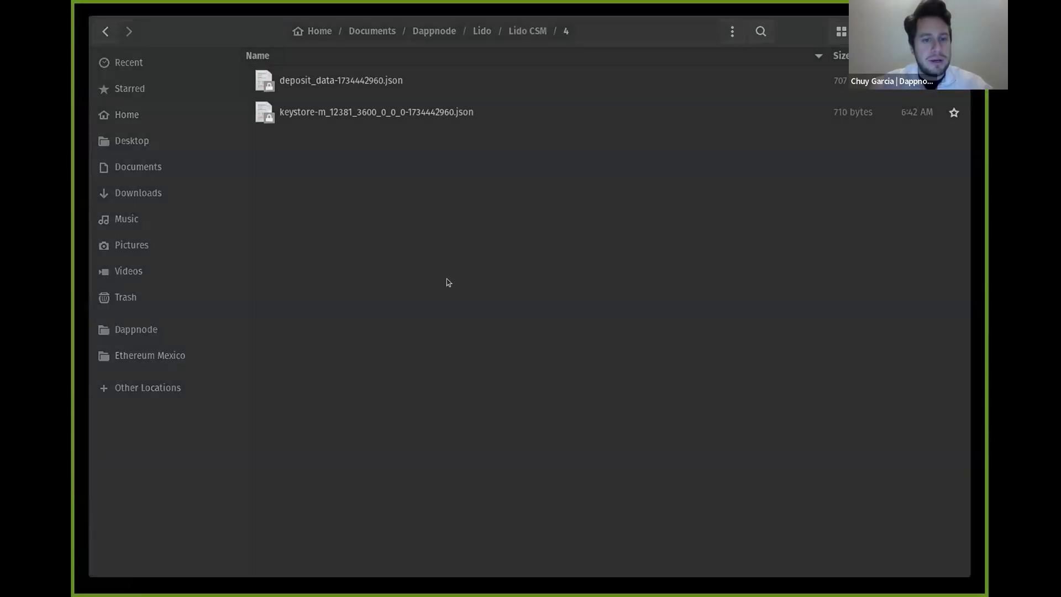
Step: Return to the Lido CSM page, highlight the warning not to execute the deposits, and proceed to the Create a Node Operator form
click(905, 502)
click(741, 358)
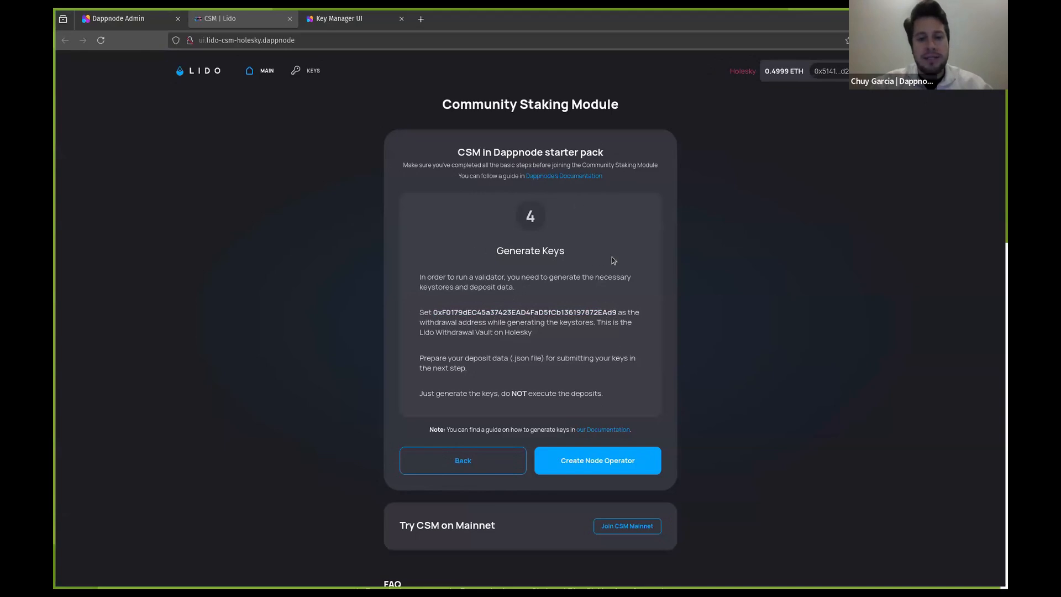
drag(418, 393, 597, 393)
click(592, 391)
click(600, 464)
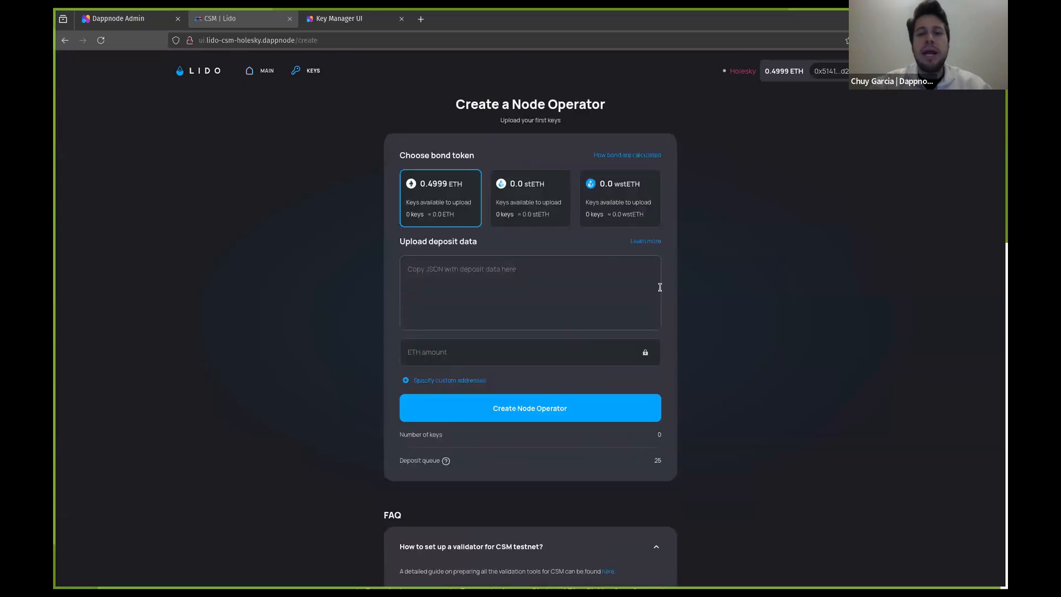
Step: Disconnect the current wallet from Lido CSM and connect the other browser wallet account holding 2.5 ETH
click(832, 71)
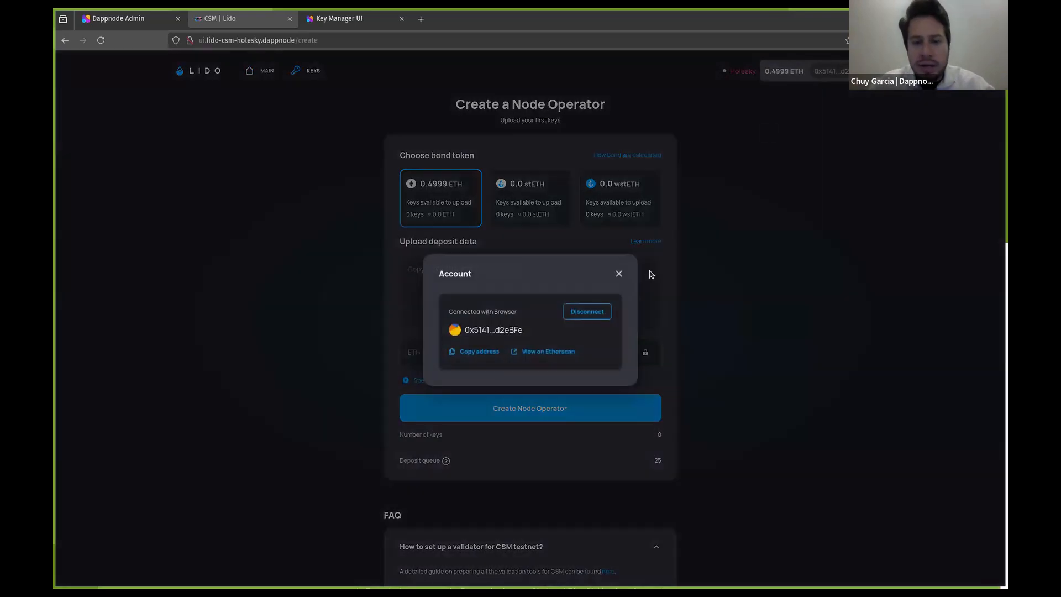
click(589, 311)
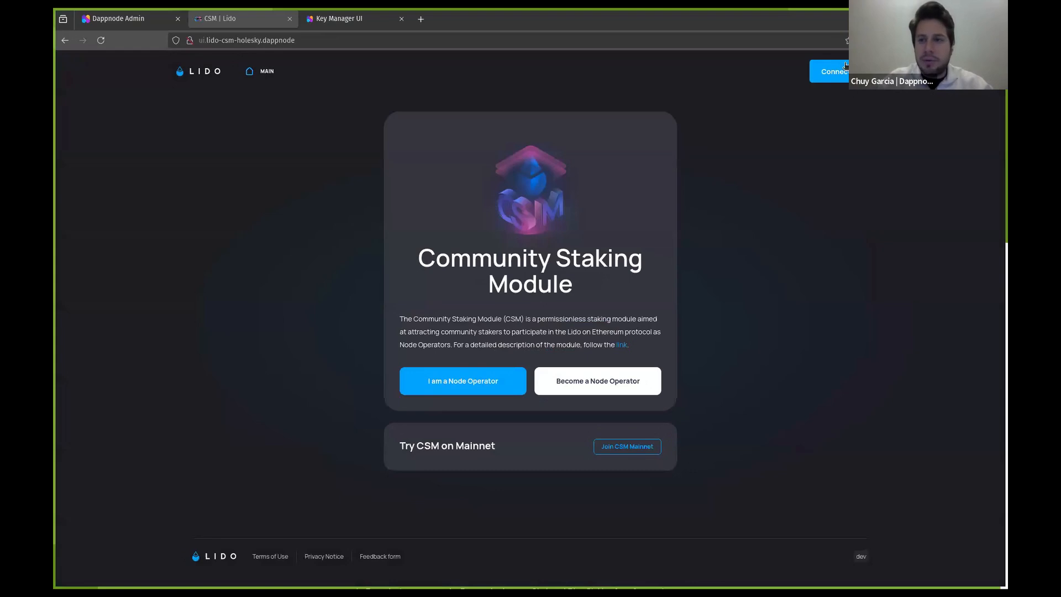
click(844, 69)
click(572, 306)
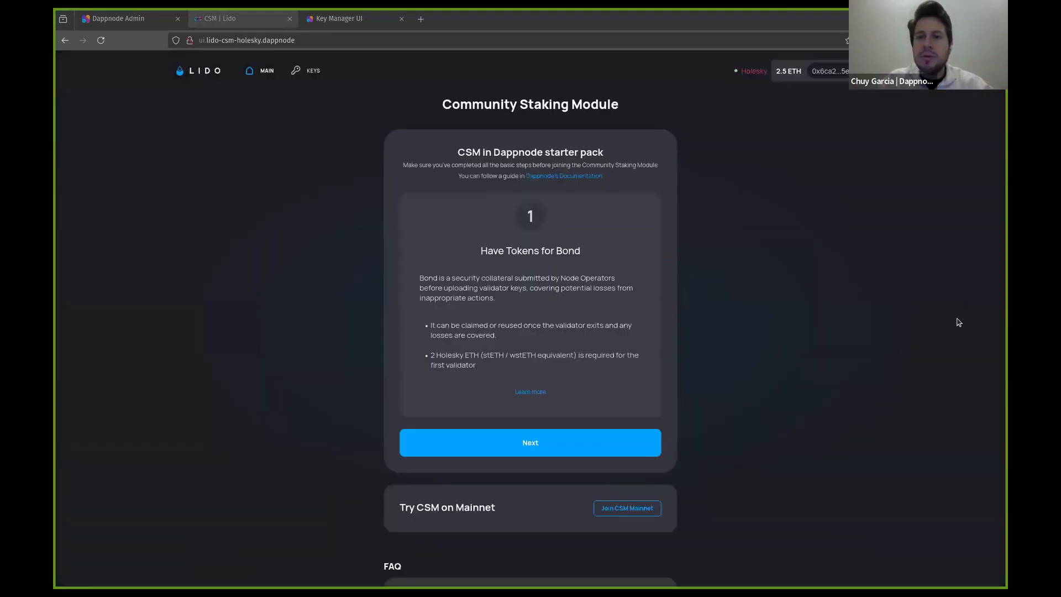
Step: Go through the CSM starter pack, skipping the Telegram notifications setup, to reach the Create a Node Operator form
click(544, 452)
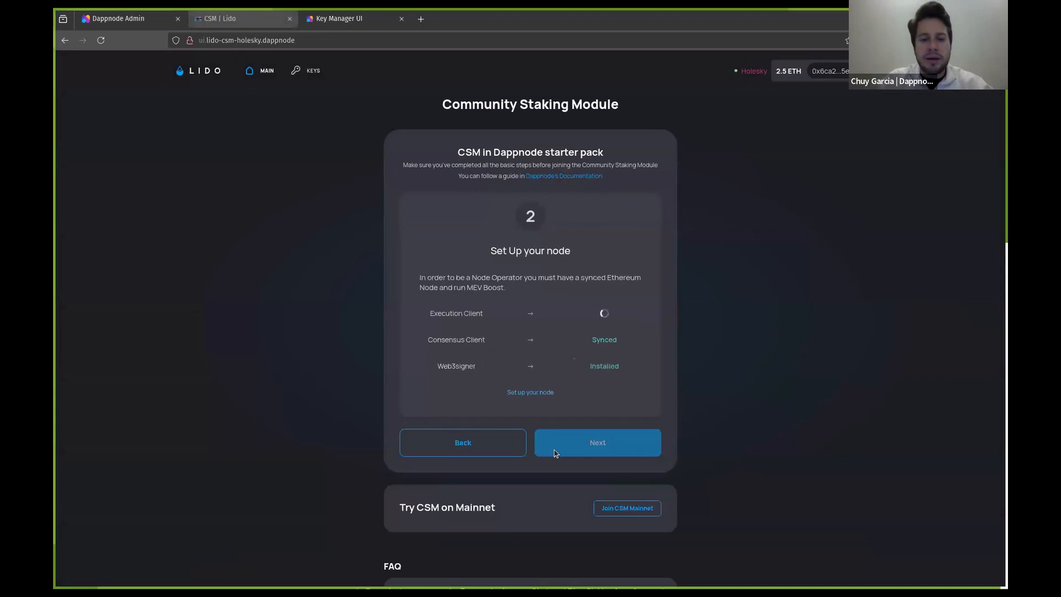
click(579, 447)
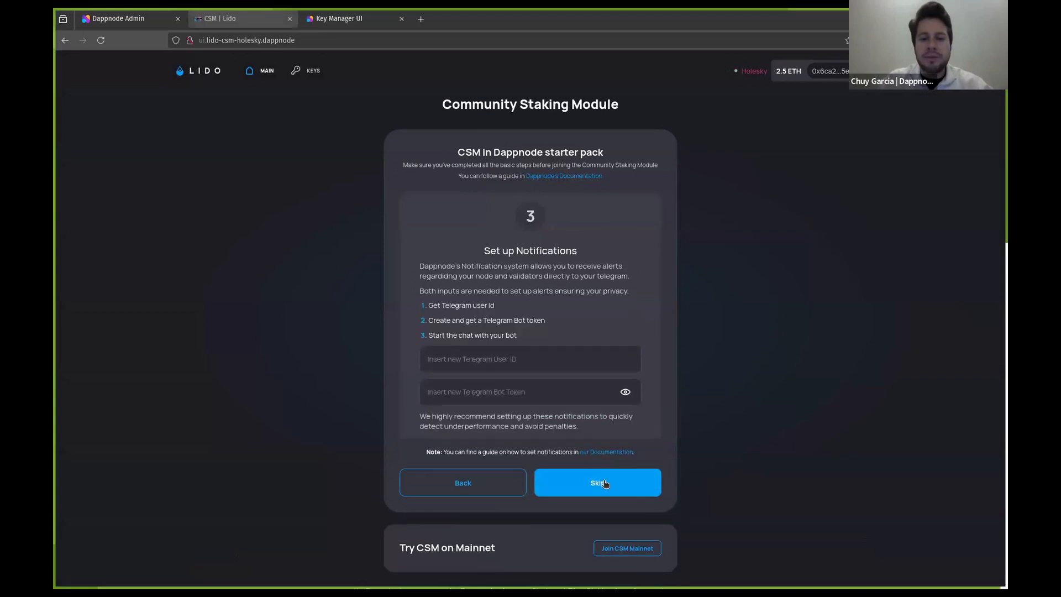
click(605, 484)
click(590, 466)
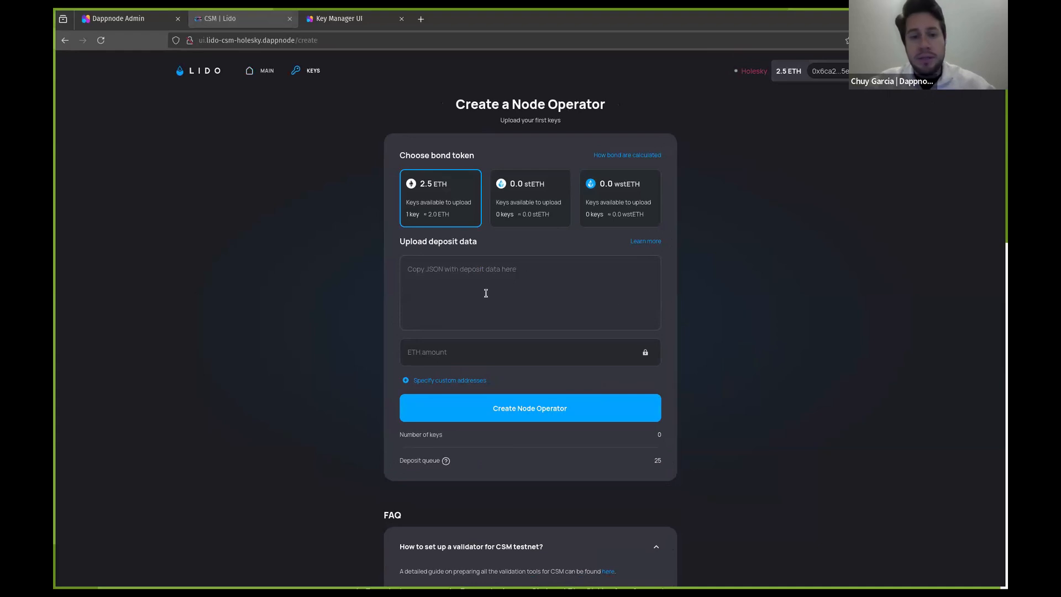
Step: Copy the entire contents of deposit_data-1734442960.json and paste them as the deposit data in the Create a Node Operator form
click(497, 274)
key(super)
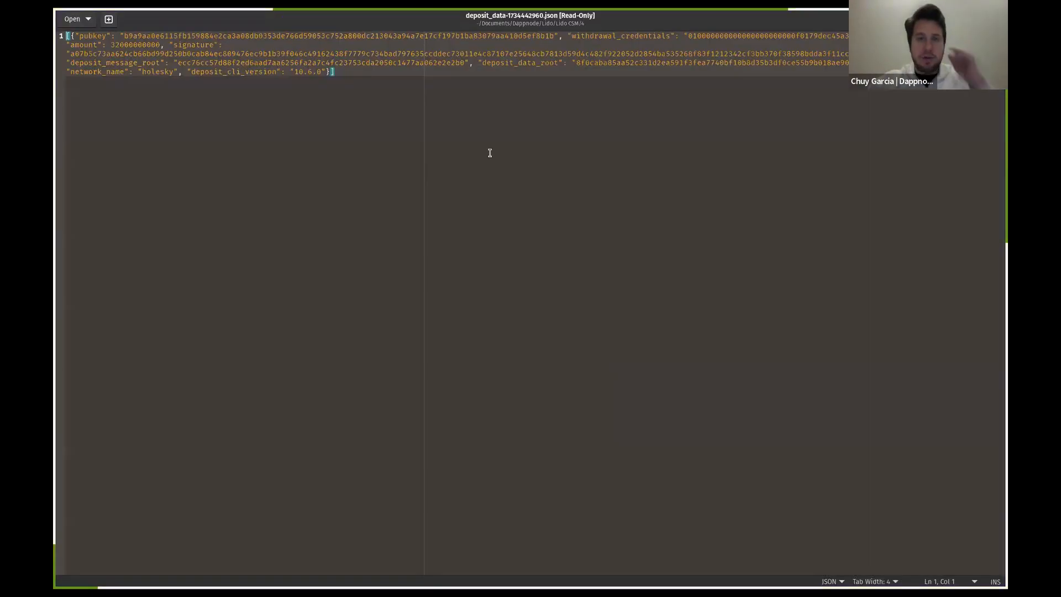
click(351, 72)
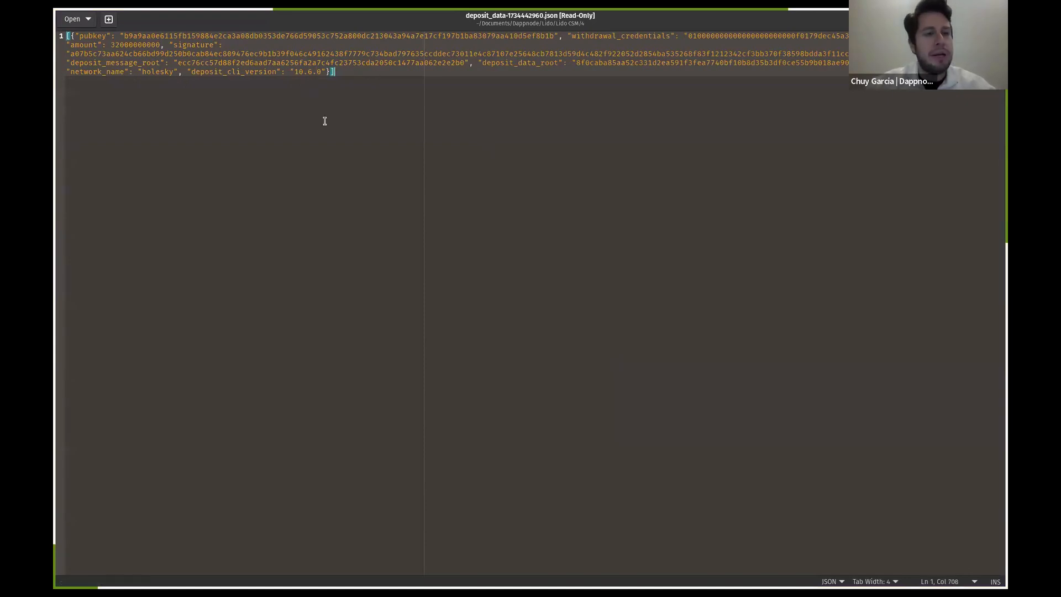
key(ctrl+a)
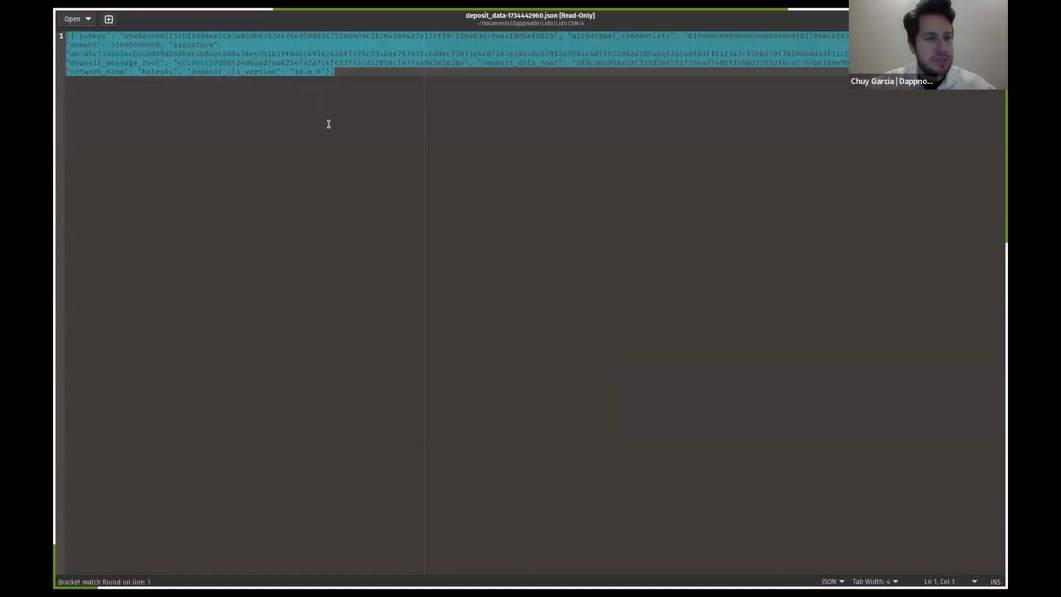
click(345, 124)
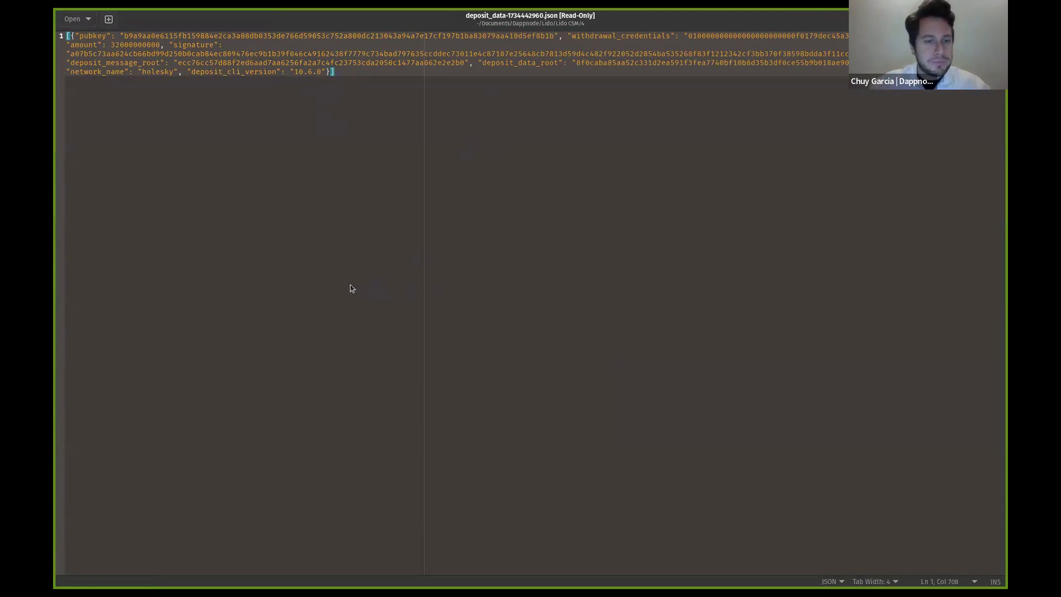
key(alt+Tab)
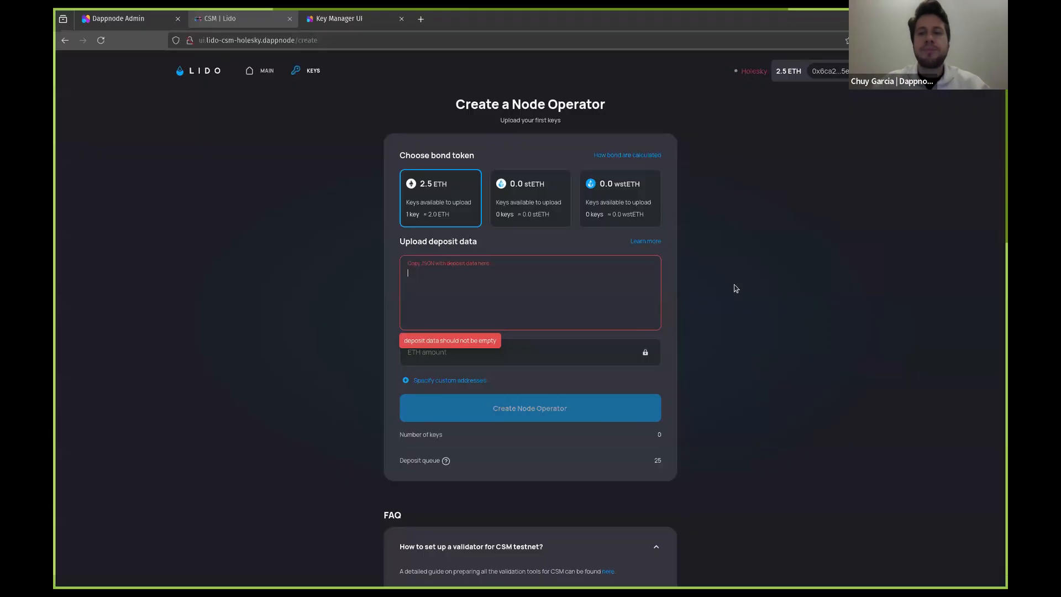
click(584, 290)
key(ctrl+v)
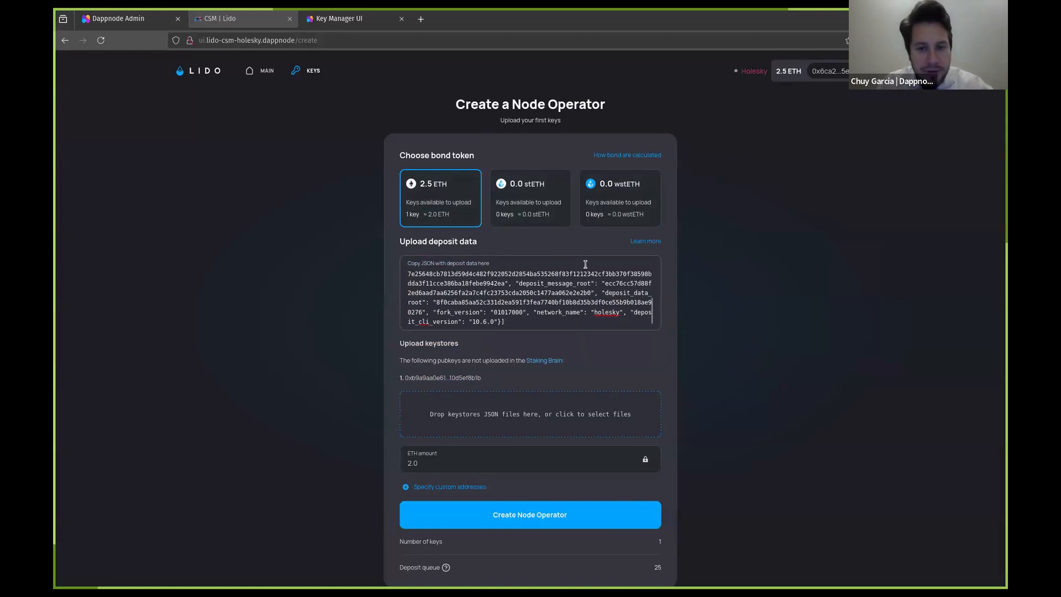
scroll(538, 303, up, 3)
right_click(538, 302)
click(503, 290)
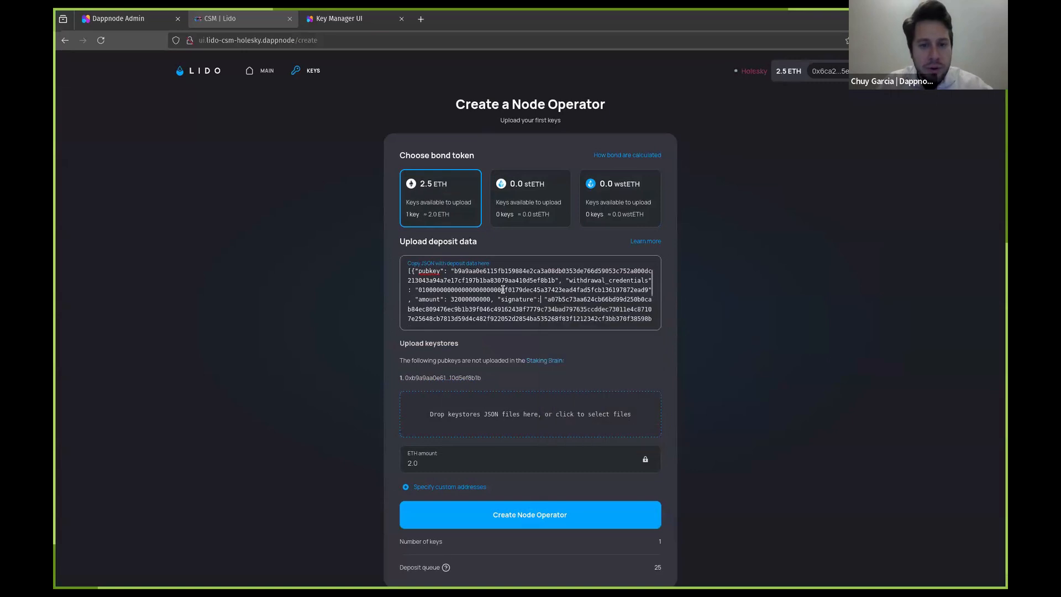
scroll(532, 295, up, 1)
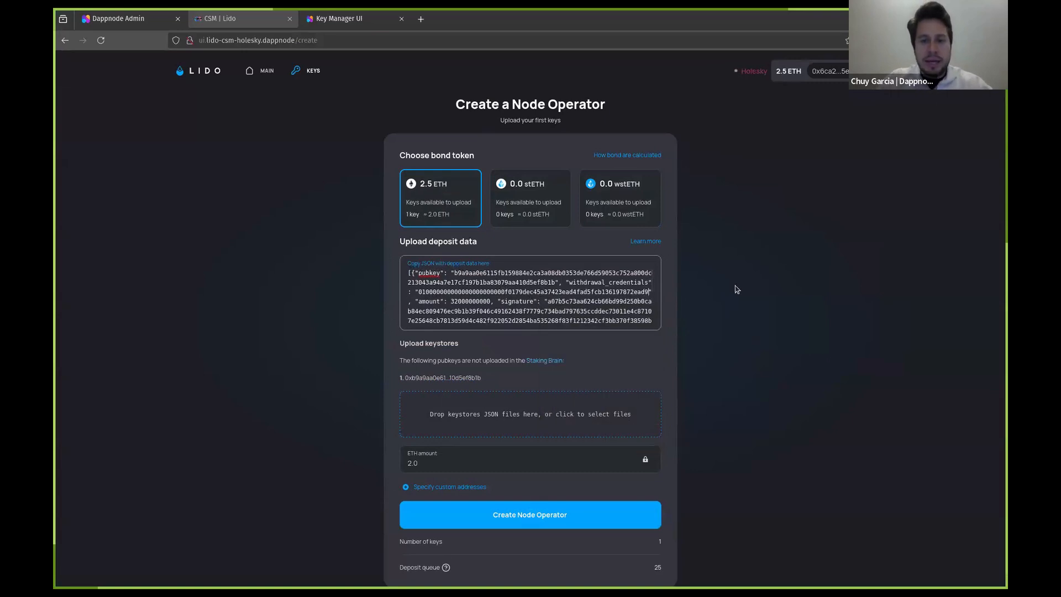
key(BackSpace)
key(BackSpace)
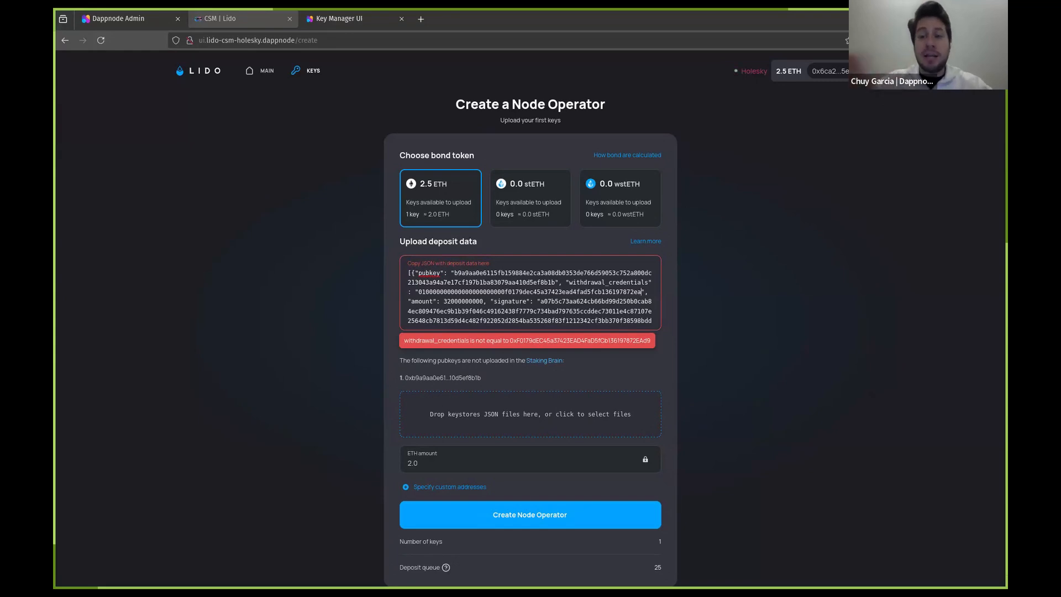
text(9)
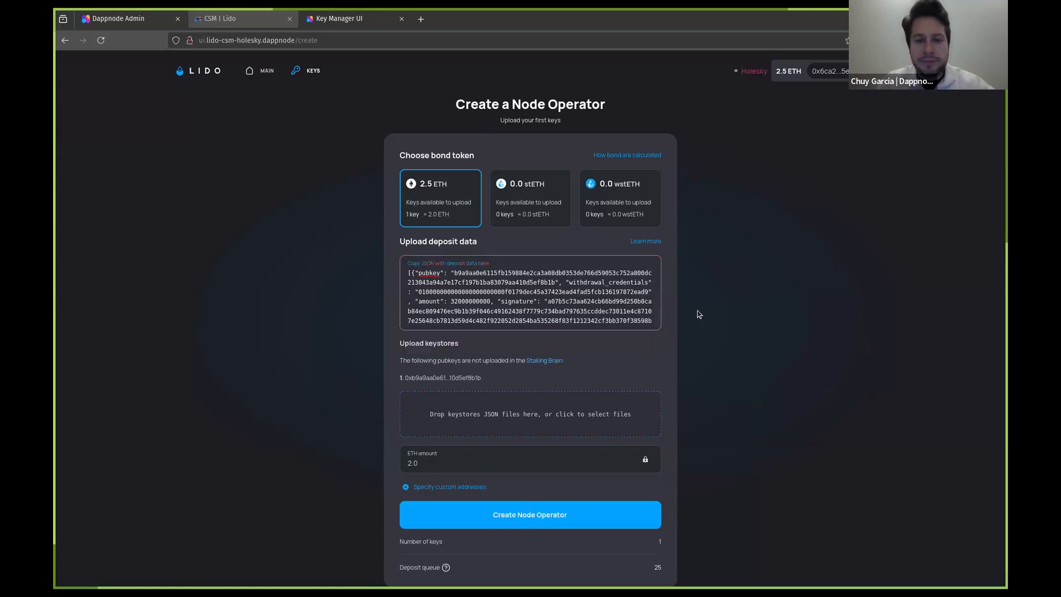
click(724, 336)
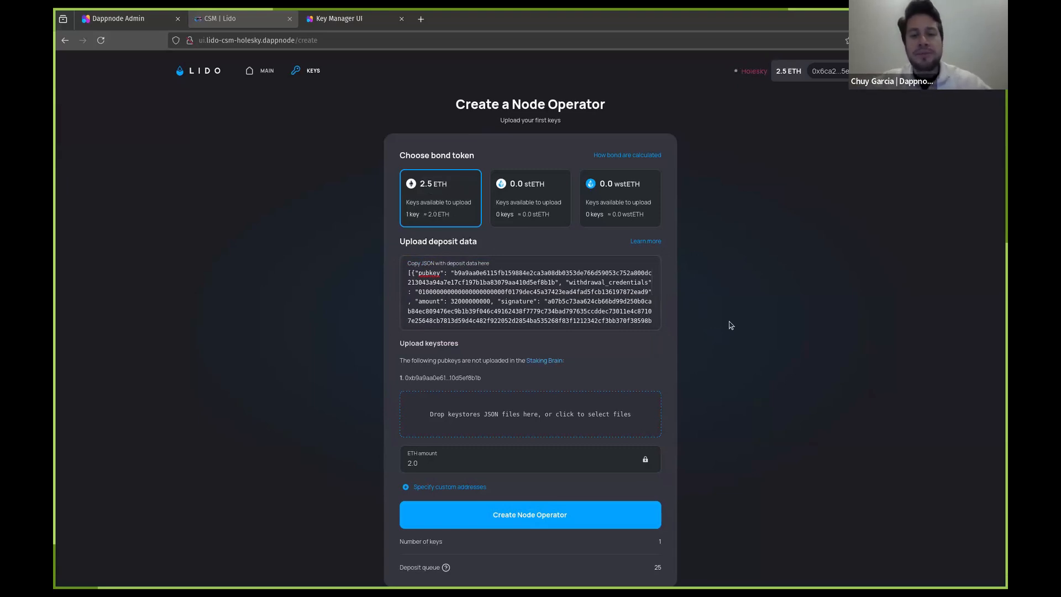
Step: In the Staking Brain keystore import, turn off slashing protection data and add keystore-m_12381_3600_0_0_0-1734442960.json
scroll(735, 329, down, 1)
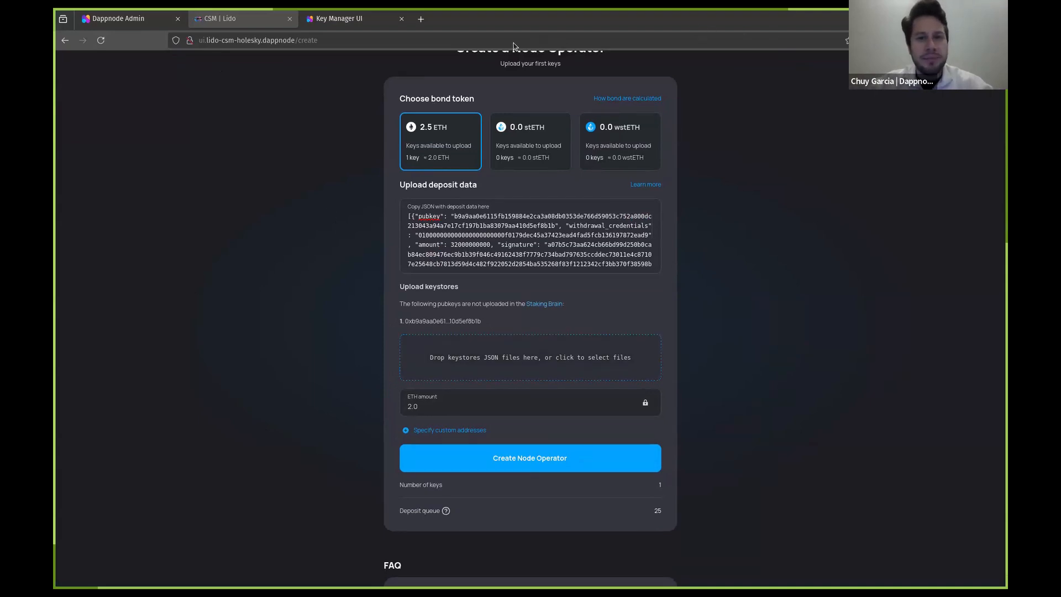
click(334, 23)
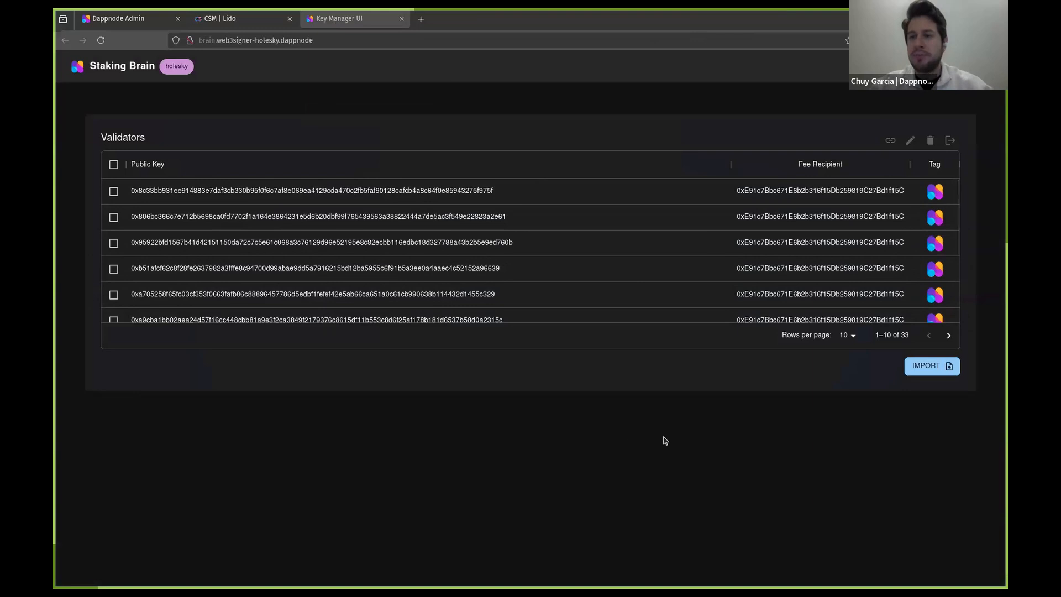
click(926, 367)
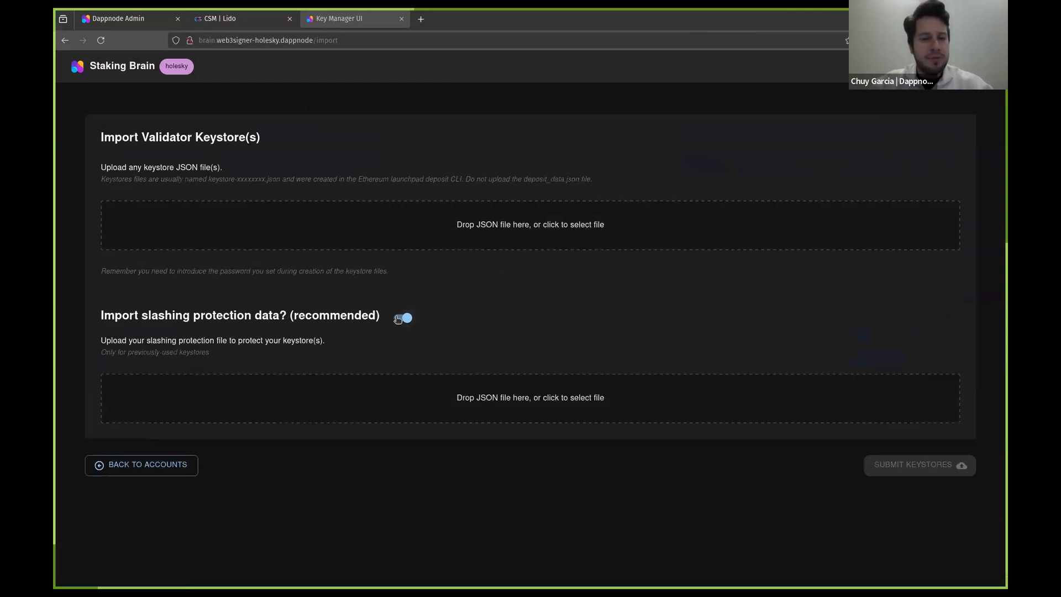
click(399, 318)
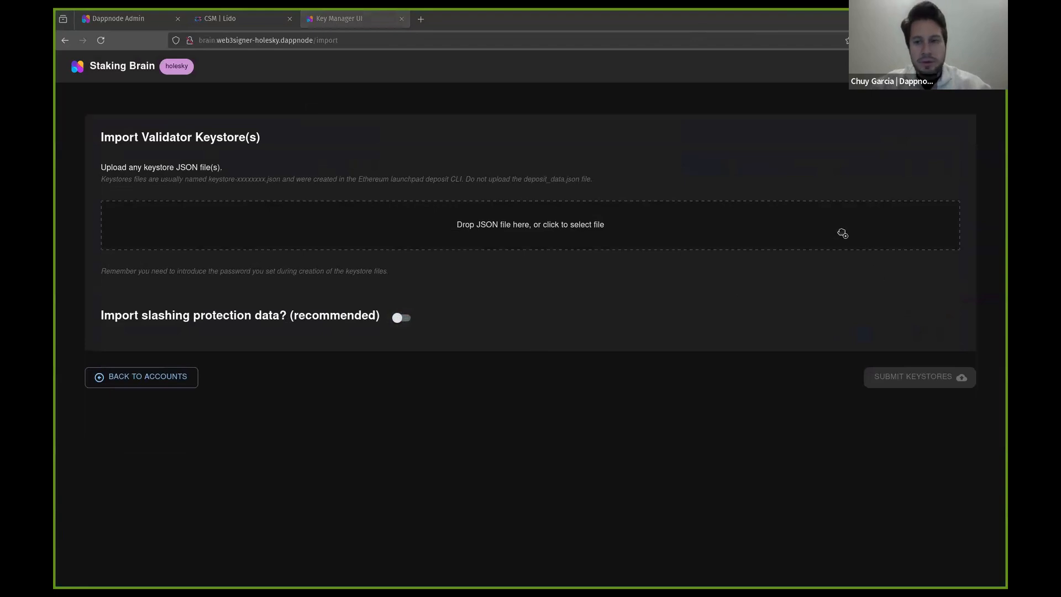
drag(842, 233, 839, 230)
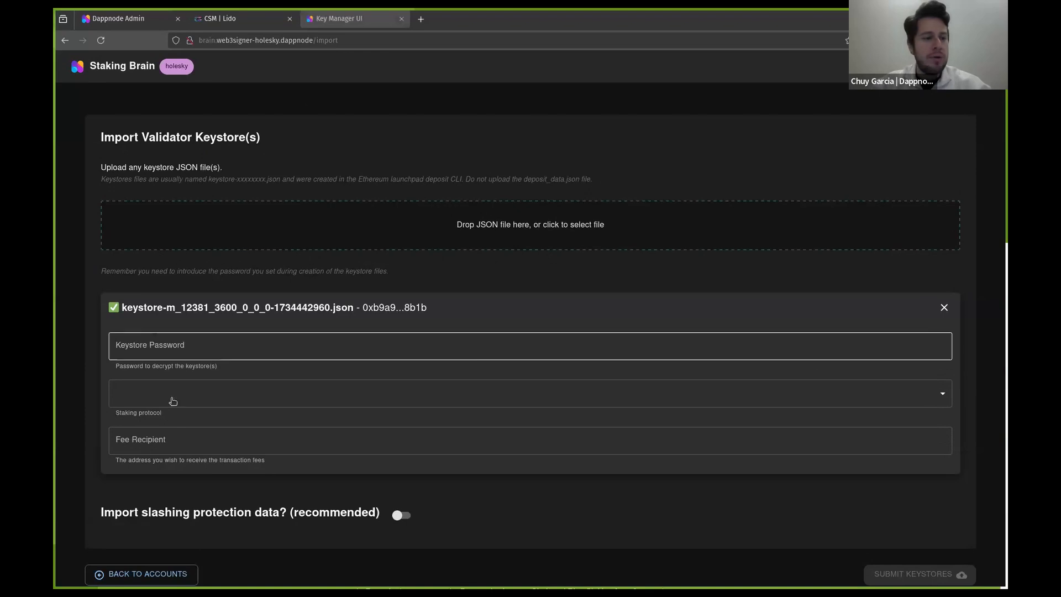
Step: Enter the keystore password for the added keystore file
click(161, 346)
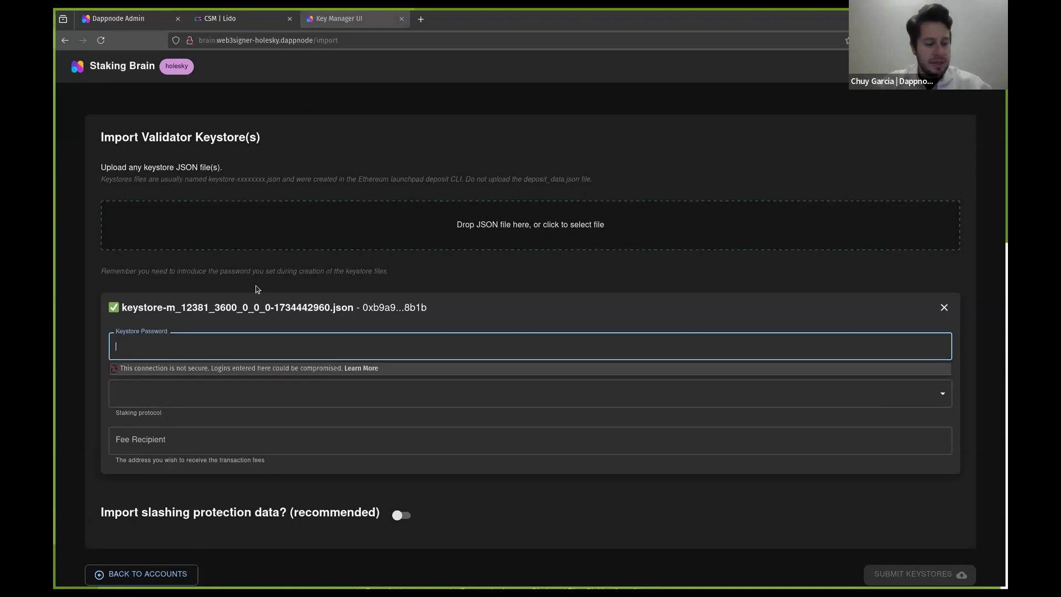
text(****)
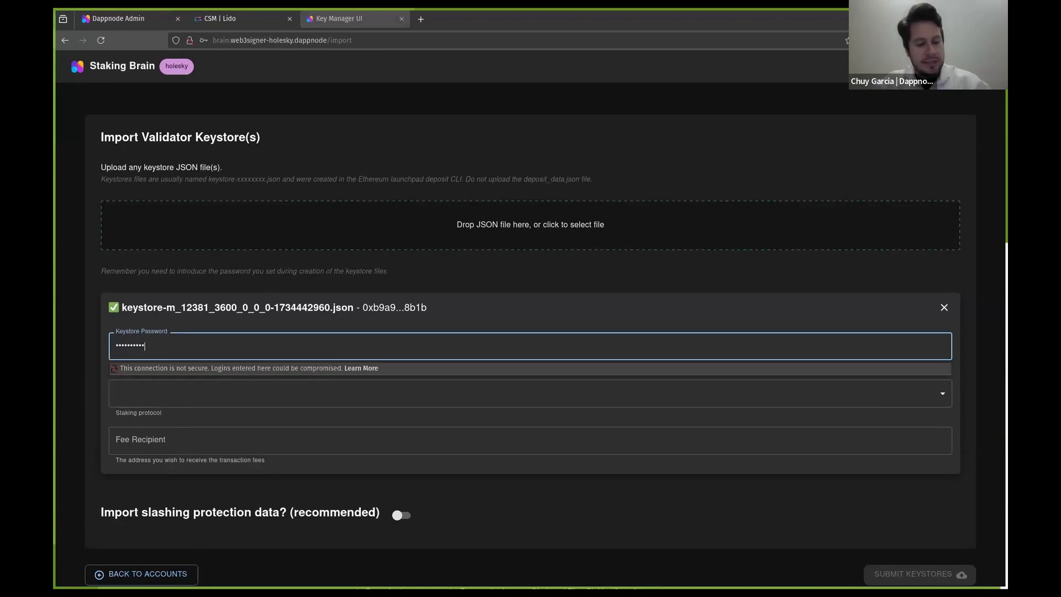
click(369, 268)
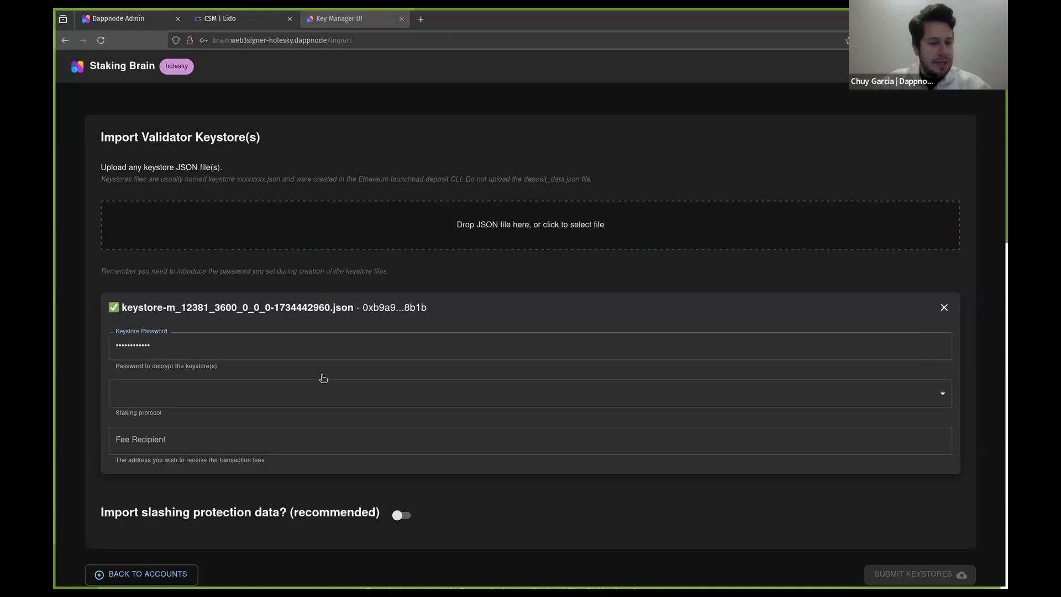
Step: Set the keystore's staking protocol to Lido and submit the keystore for import
click(410, 401)
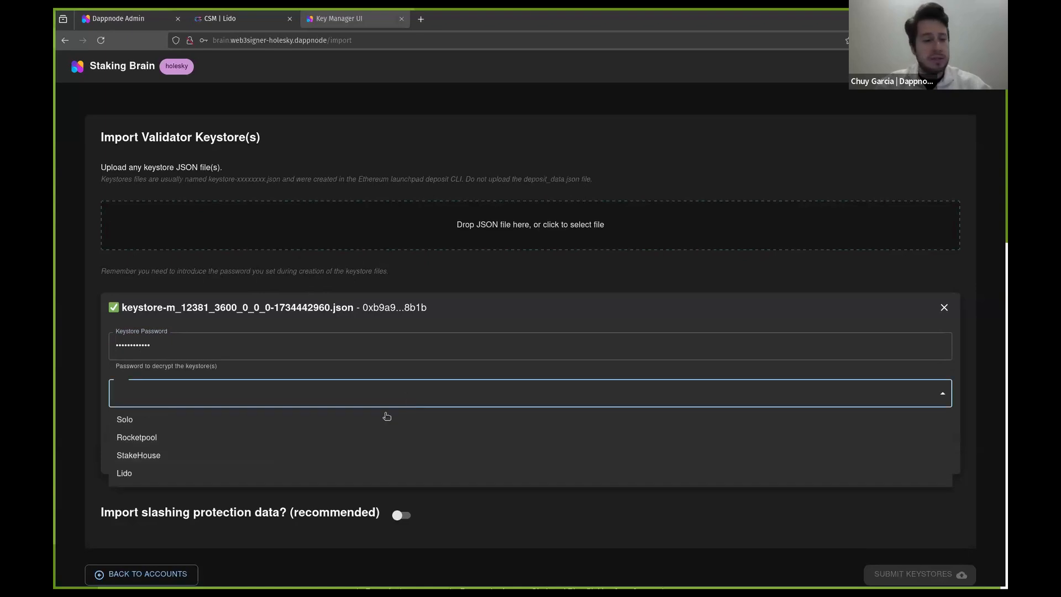
click(278, 478)
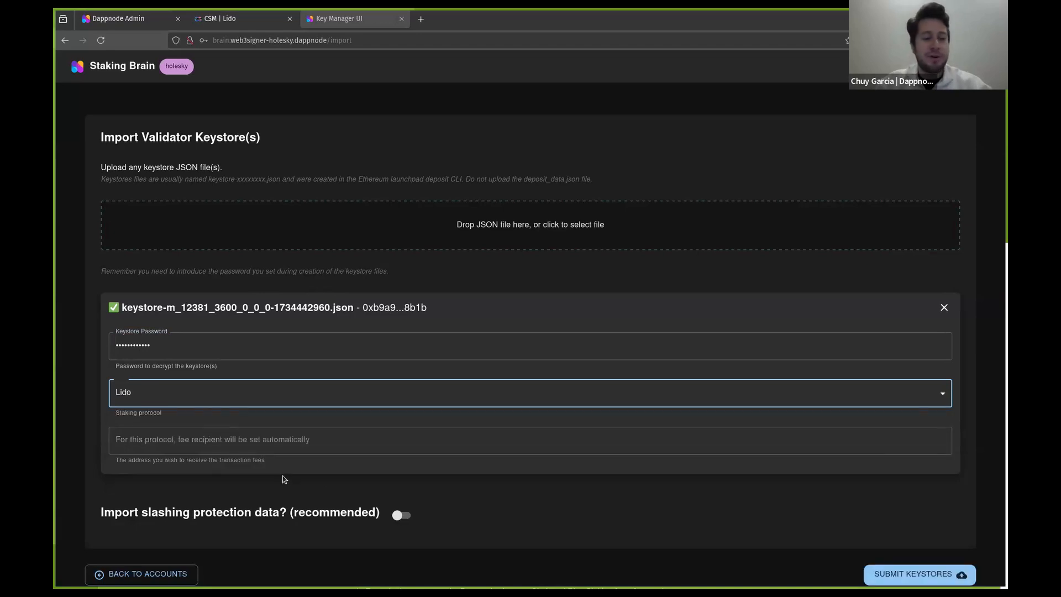
click(126, 447)
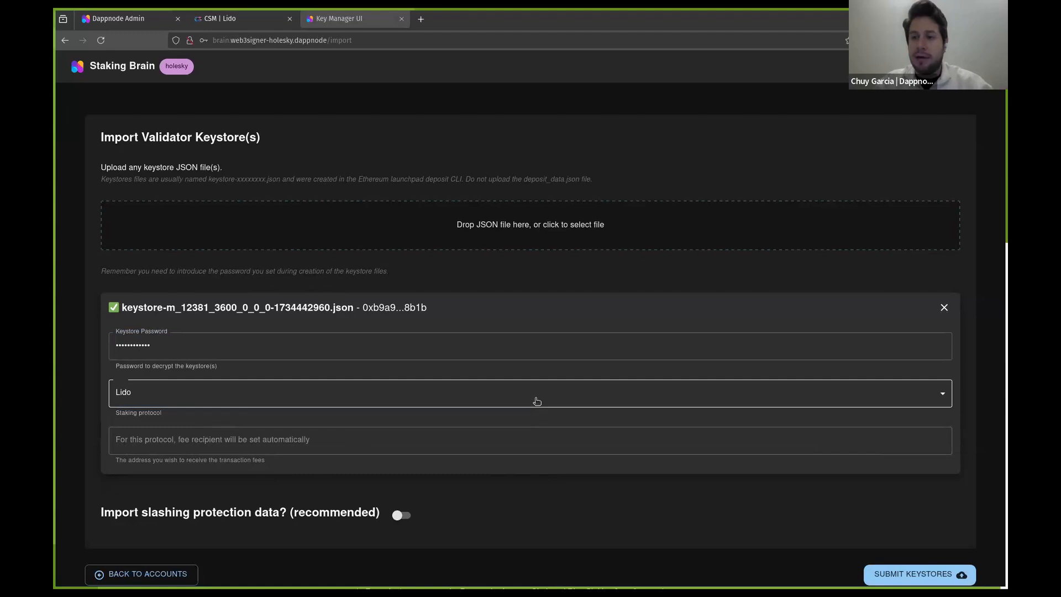
scroll(608, 458, down, 1)
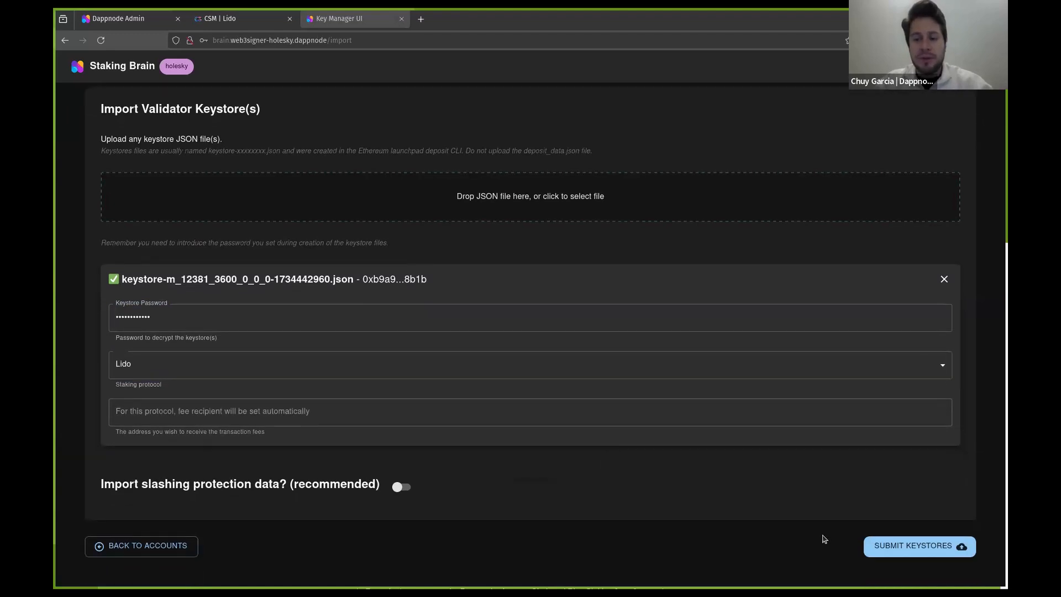
click(907, 547)
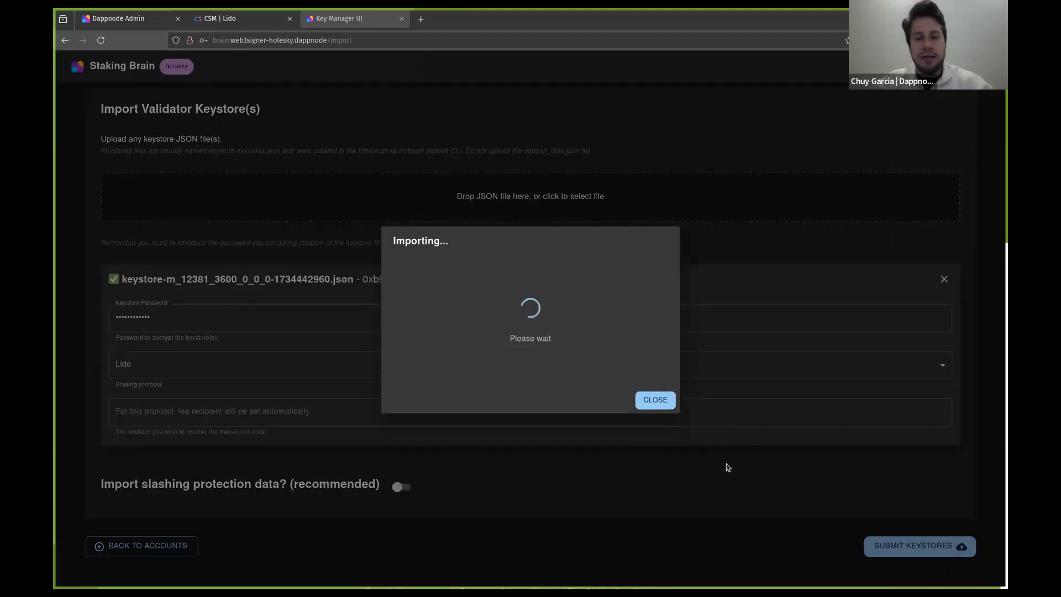
Step: Close the keystore import result without saving the password in the browser, and show the last page of the validators list
click(654, 366)
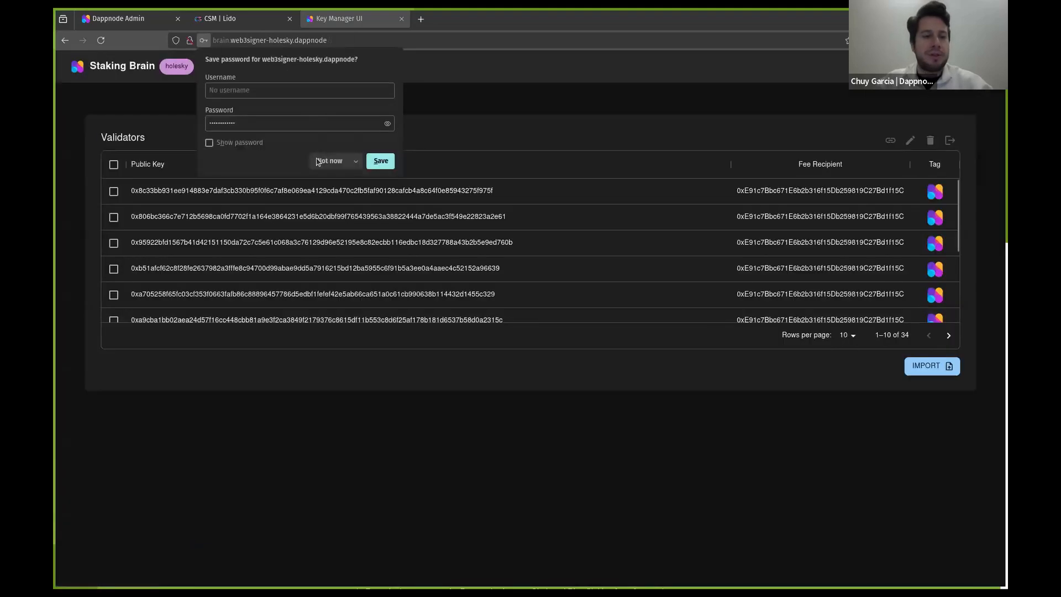
click(318, 160)
click(945, 336)
click(945, 335)
click(945, 335)
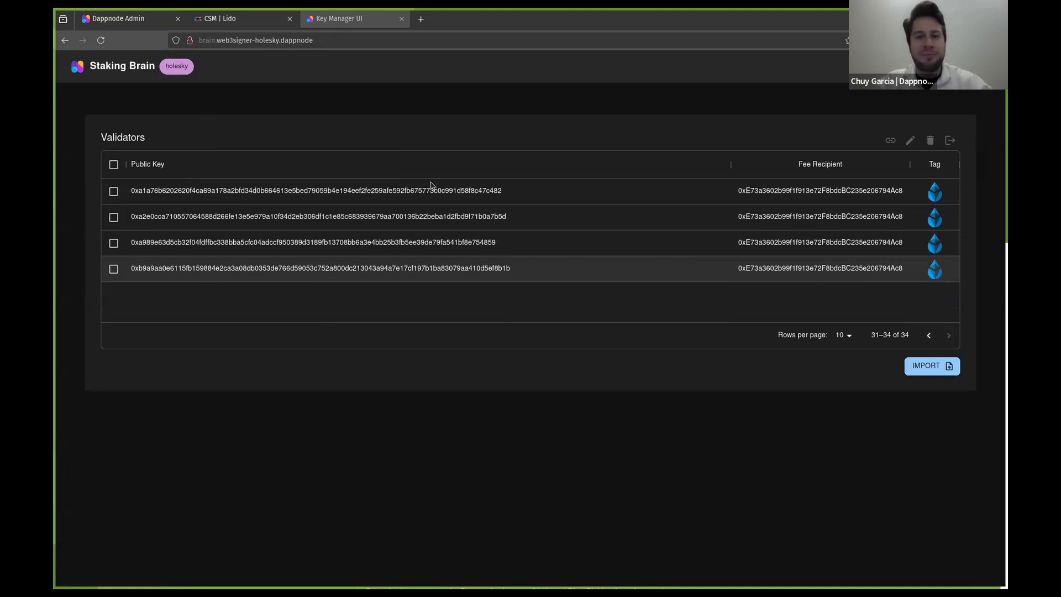
Step: Return to the Lido CSM page, create the node operator with the pasted deposit data and 2.0 ETH bond, and dismiss the confirmation
click(224, 22)
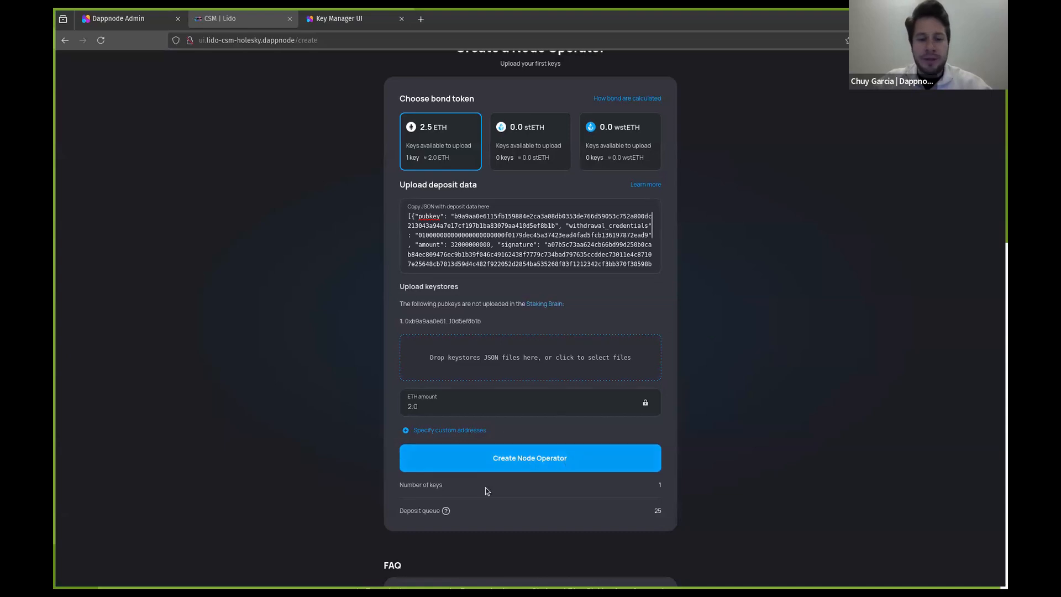
click(535, 459)
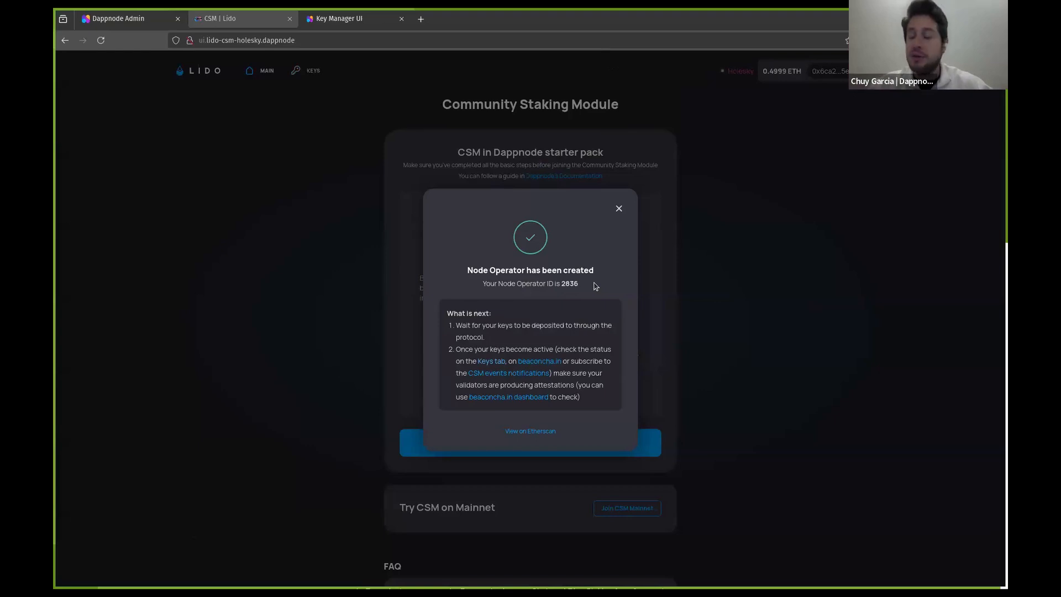
click(619, 208)
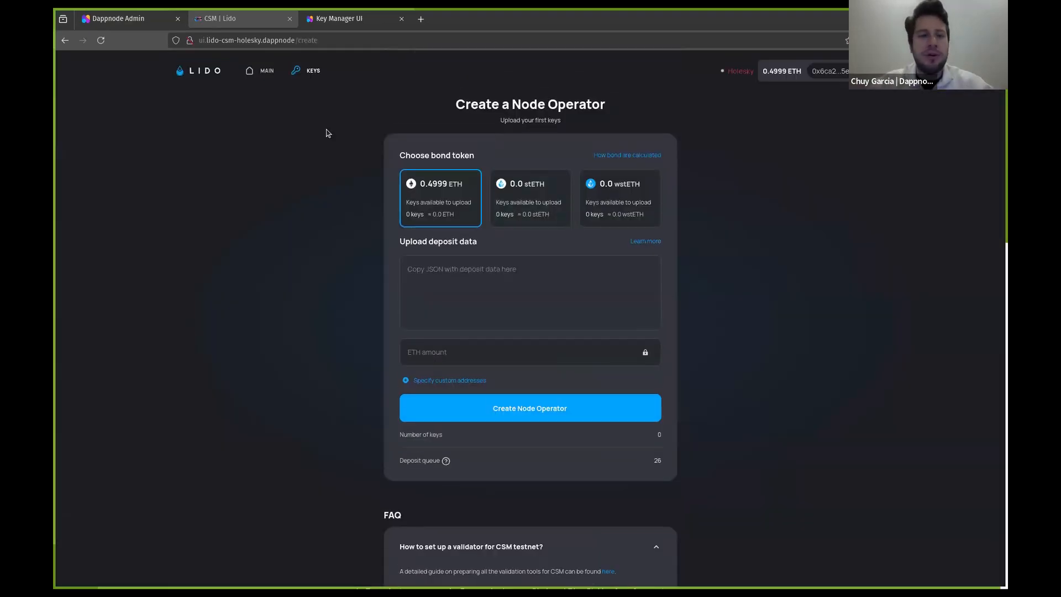
Step: Check the Holesky client sync status and machine stats on the Dappnode dashboard
click(142, 22)
click(115, 92)
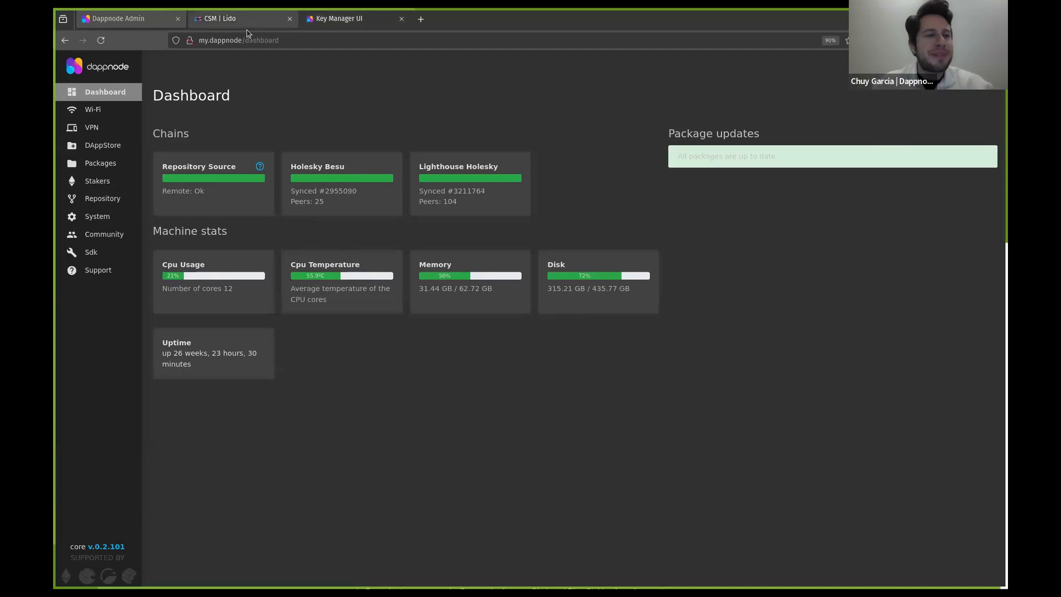
Step: Decline the cookies on the Lido CSM dashboard and view the node operator's list of validator keys
click(232, 18)
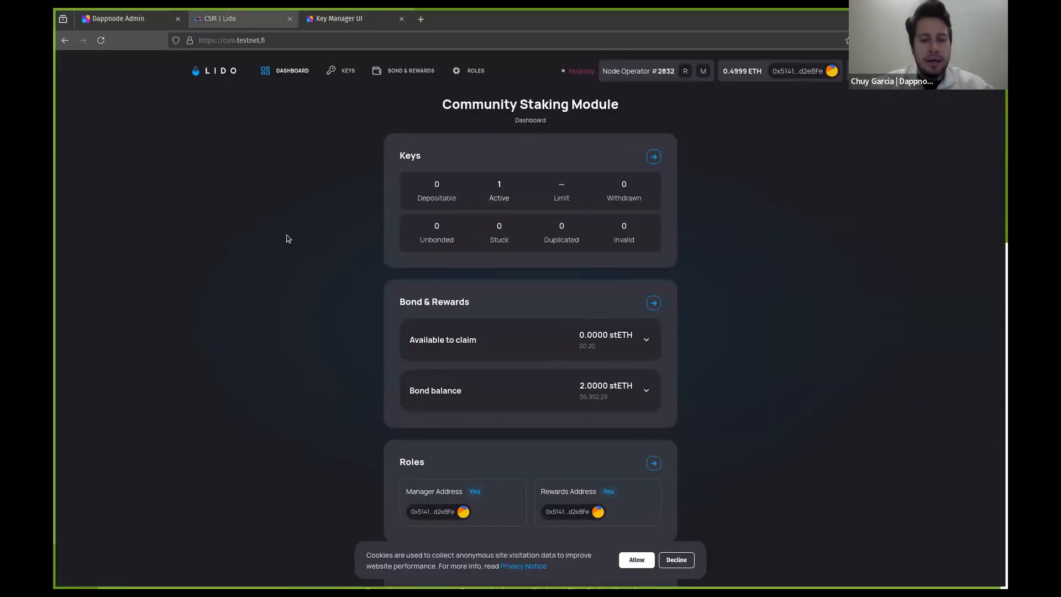
click(675, 560)
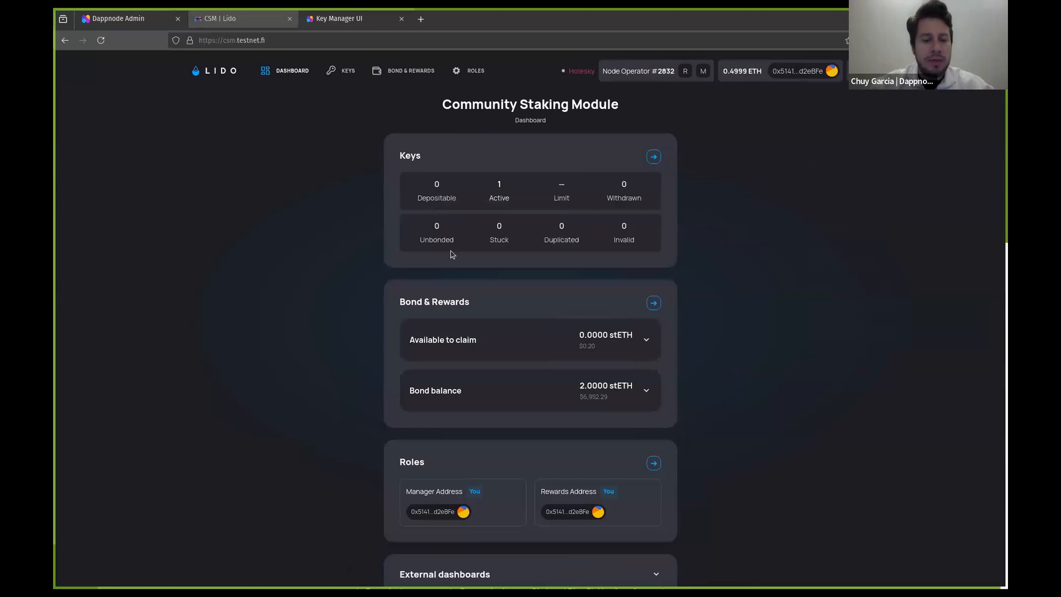
click(343, 72)
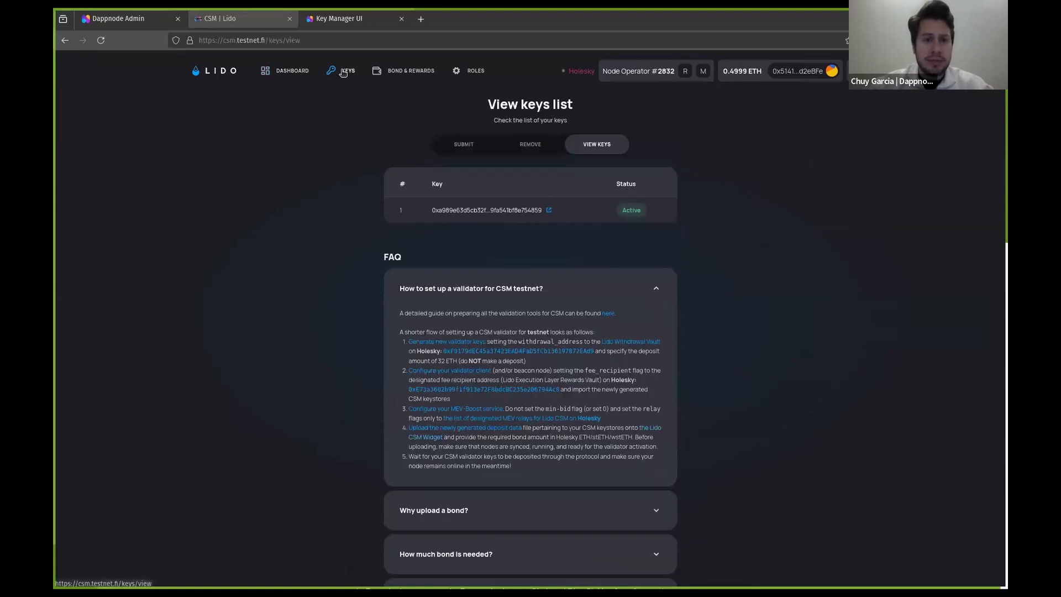
Step: Open the form for submitting more validator keys and examine its bond token and deposit data fields
click(463, 146)
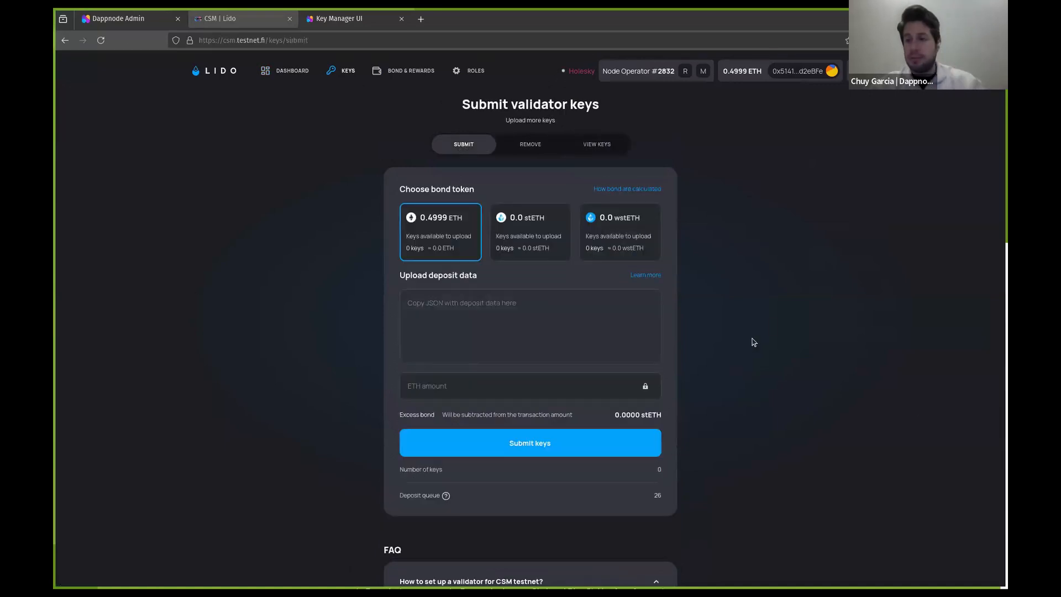
scroll(731, 346, down, 2)
click(530, 255)
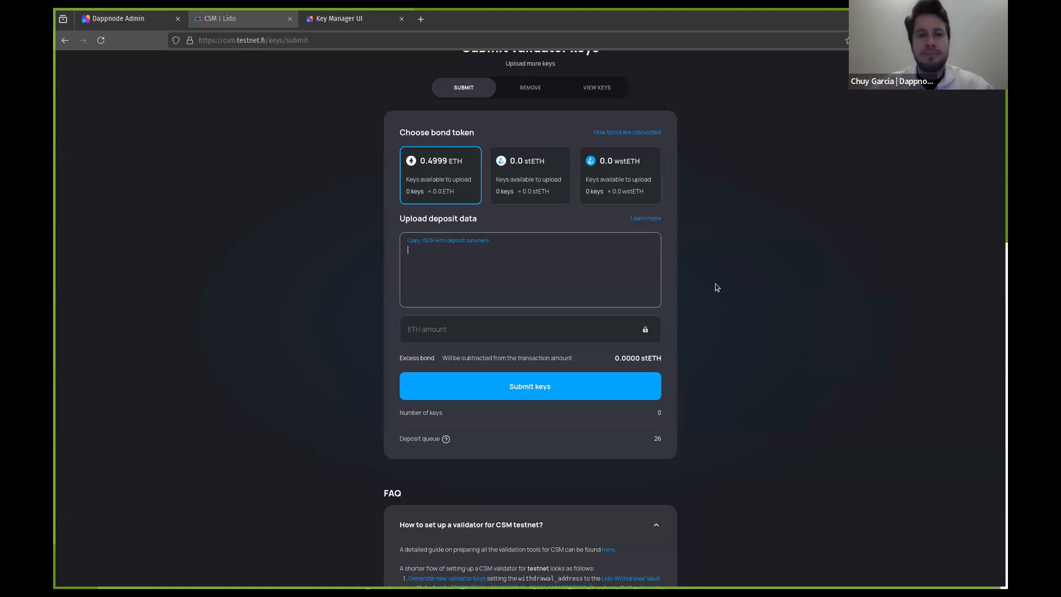
click(737, 280)
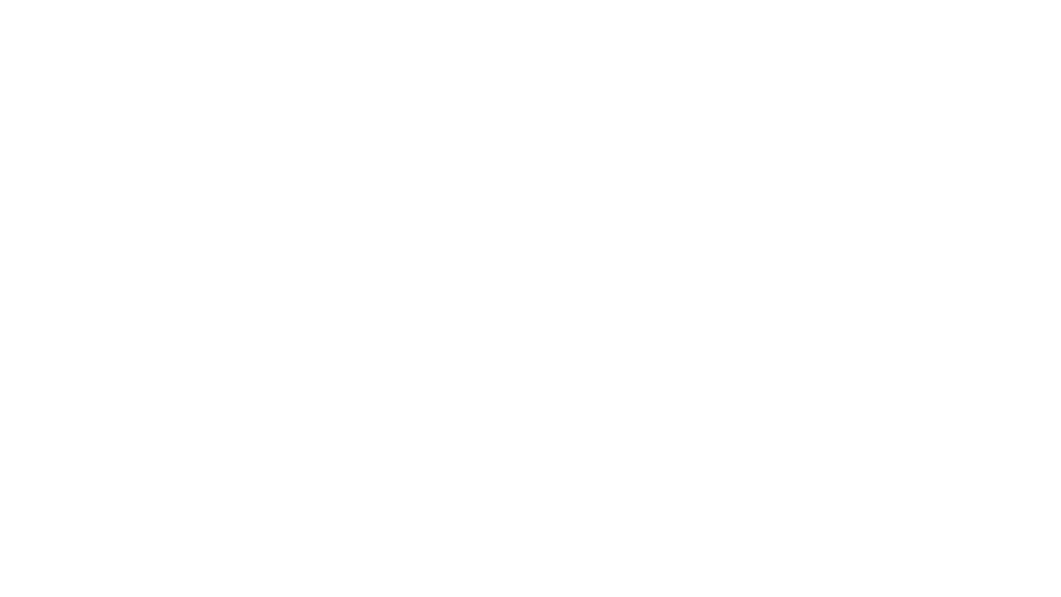